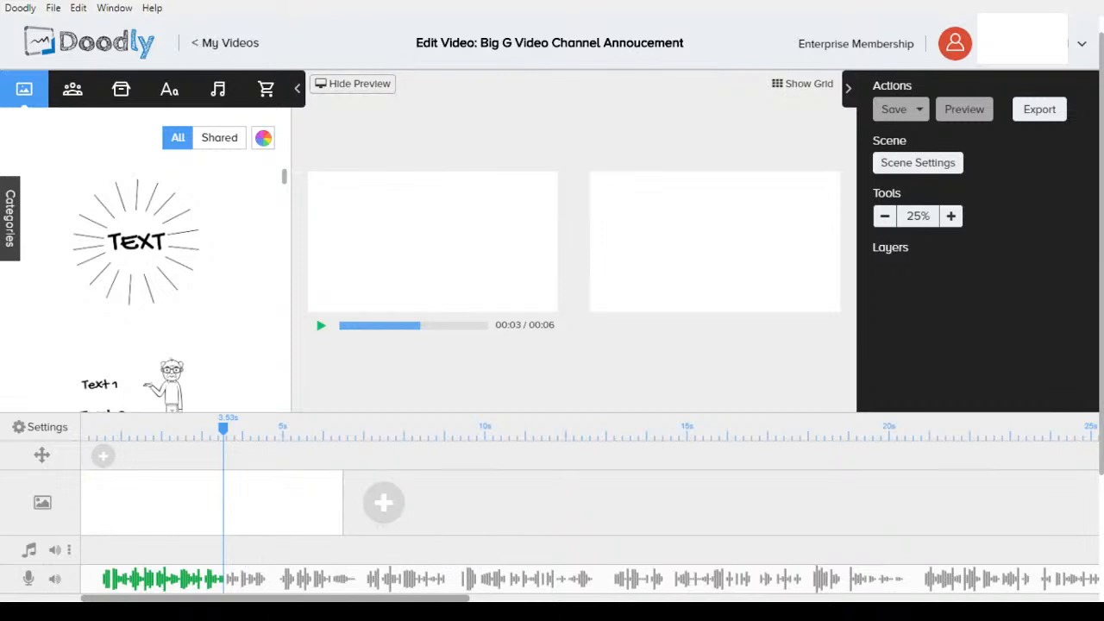
Play the narration from the beginning and shift the voice-over clip to the very start of its track
click(353, 85)
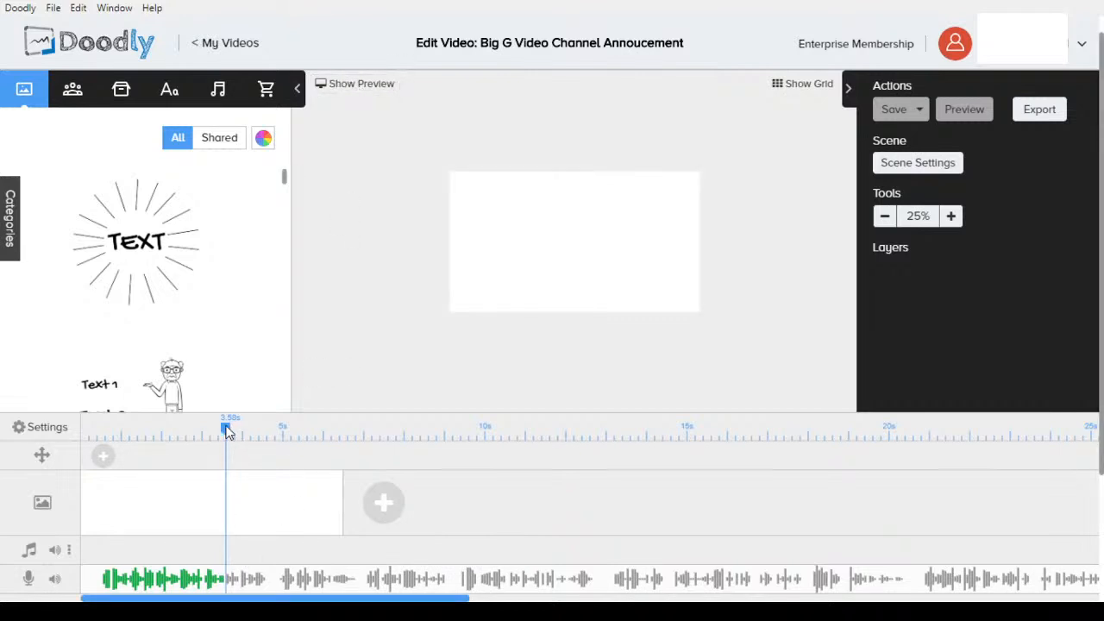
drag(225, 428, 82, 429)
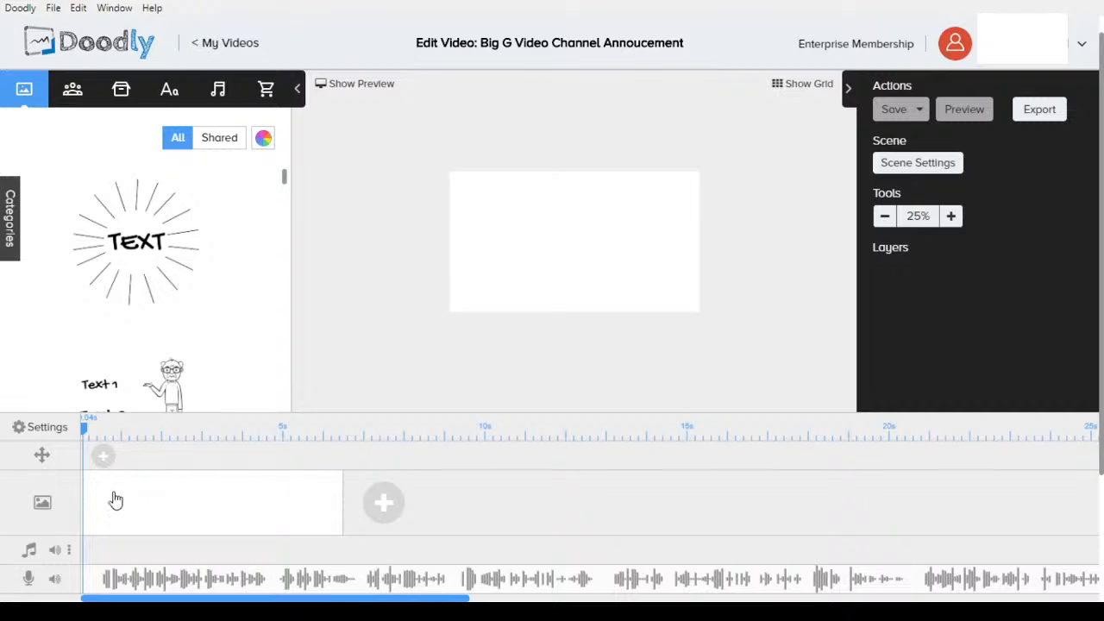
key(space)
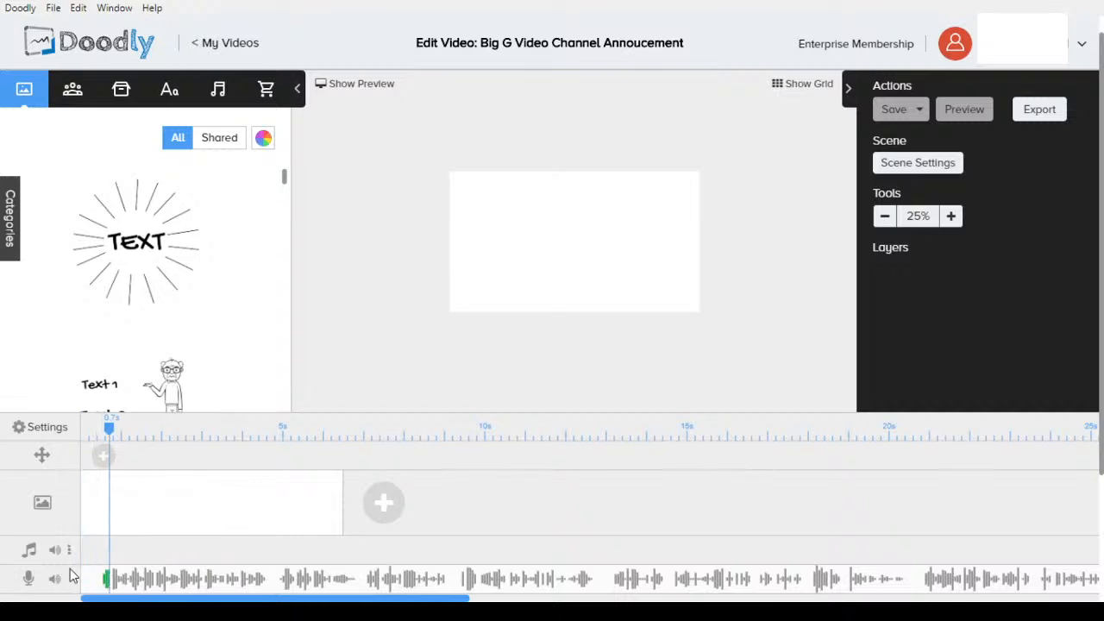
drag(82, 572, 123, 581)
Show the preview and play the first scene with its narration from 0 s through to the scene's end
drag(113, 433, 342, 450)
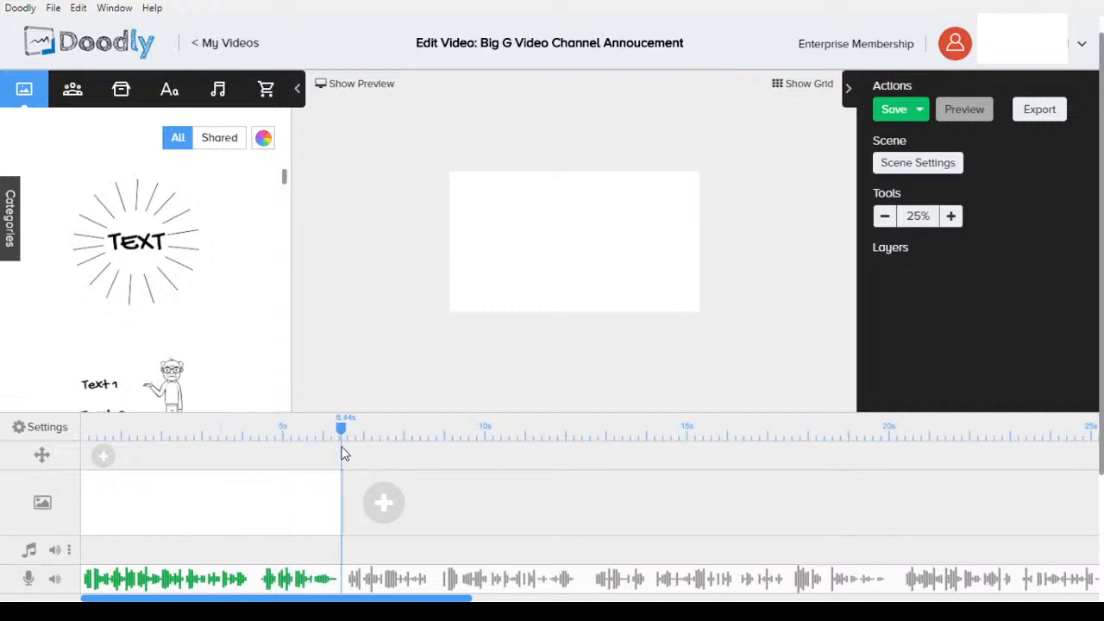
drag(190, 444, 64, 437)
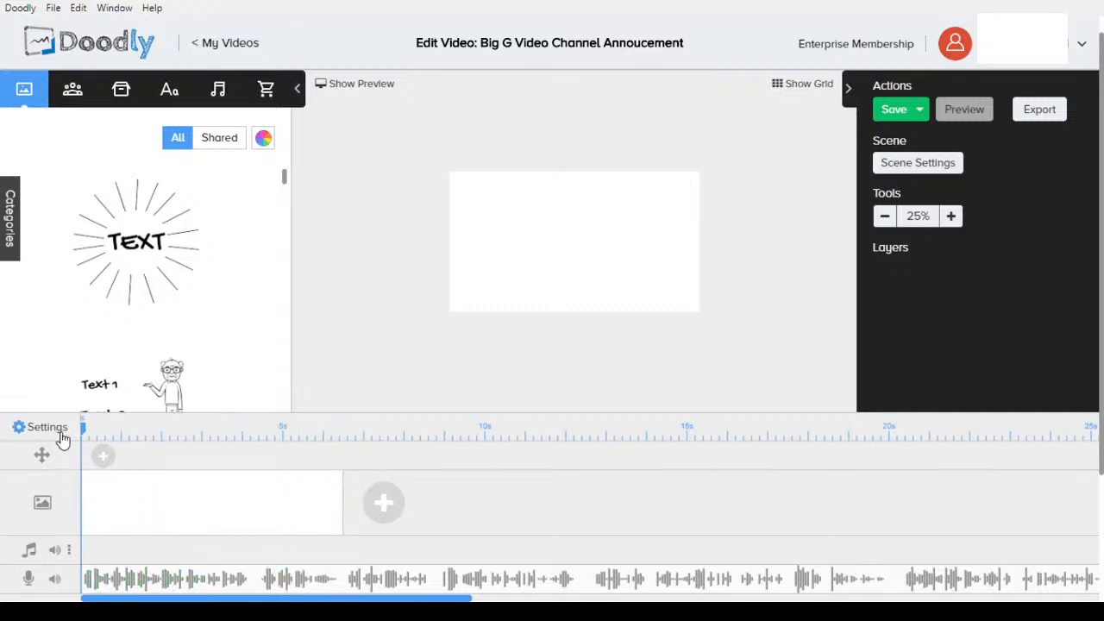
click(362, 84)
click(317, 331)
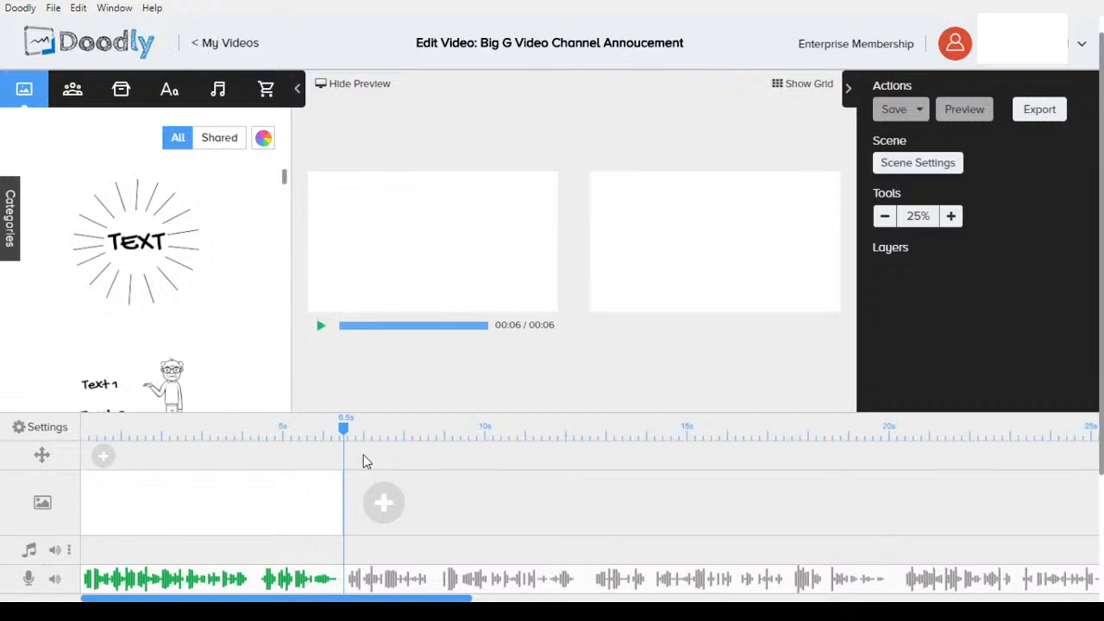
Add two blank scenes after the first scene
click(384, 503)
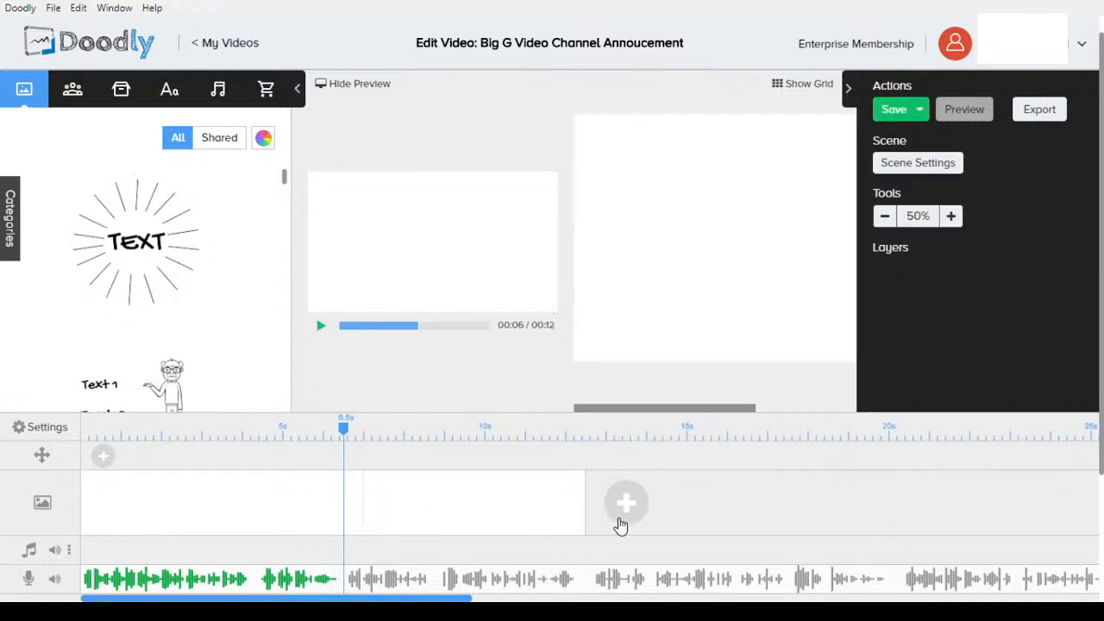
click(623, 515)
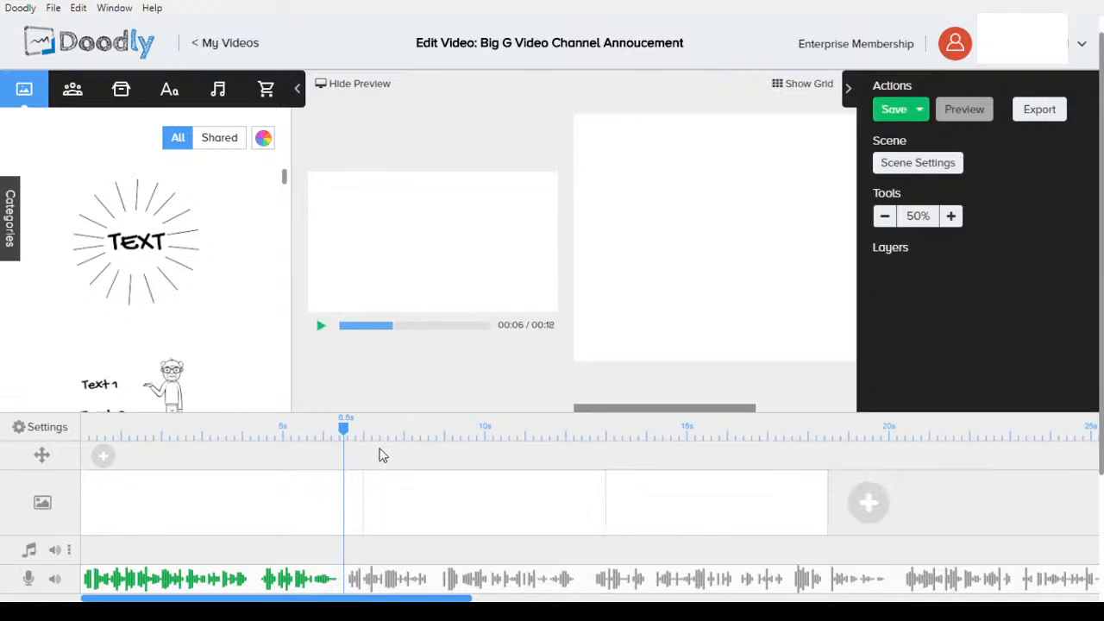
Return the playhead to the start, position it at about 4.26 s in the narration and hide the preview
drag(345, 428, 268, 428)
drag(147, 429, 81, 440)
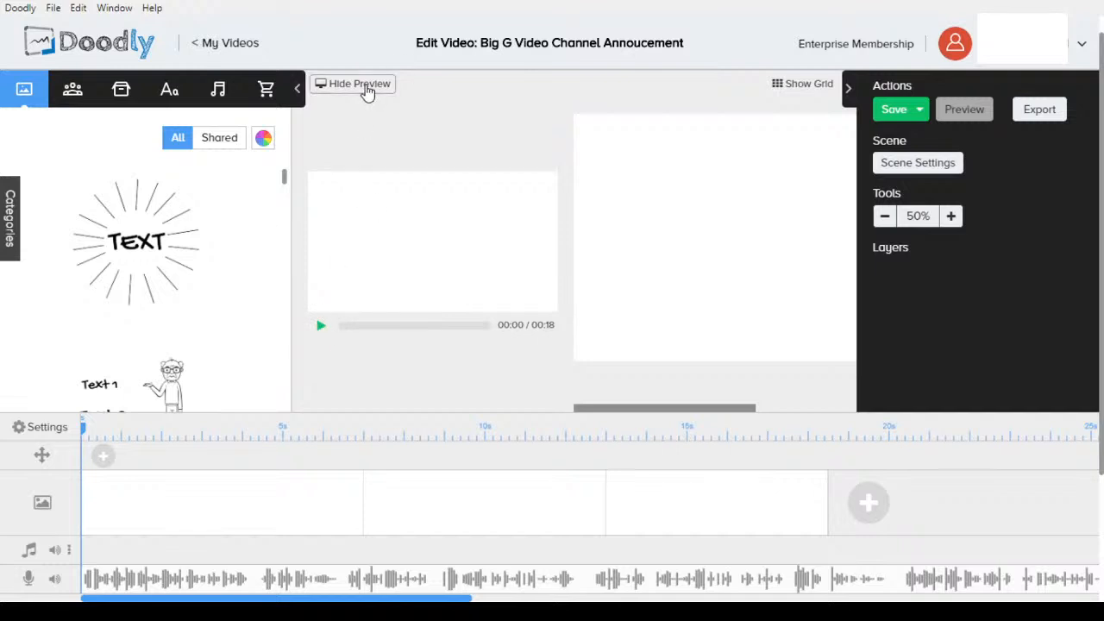
click(264, 436)
drag(264, 435, 256, 434)
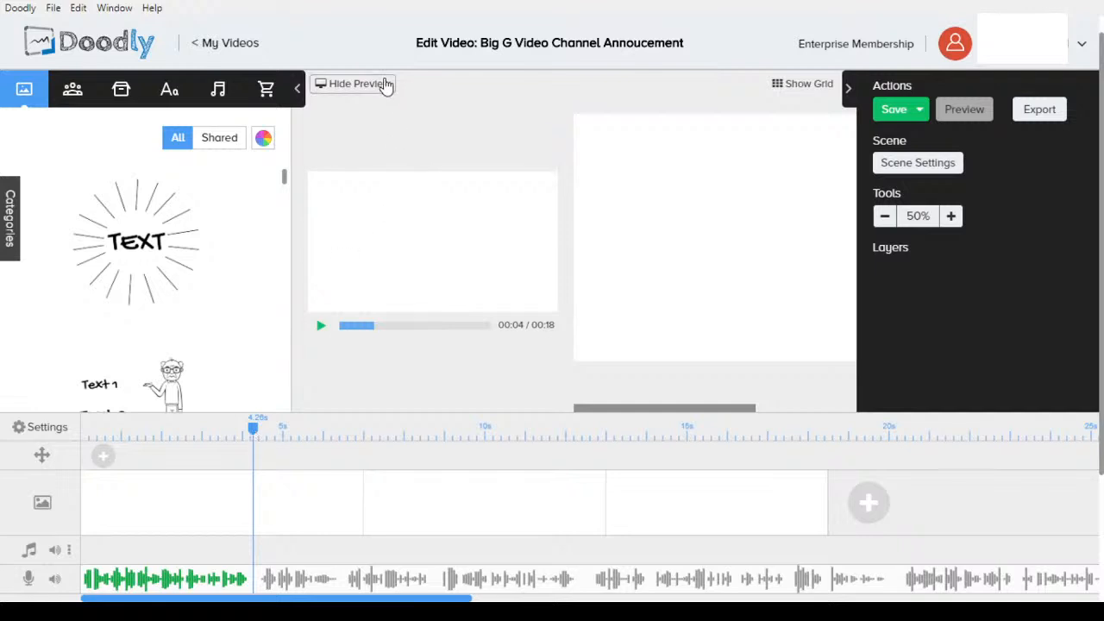
click(386, 83)
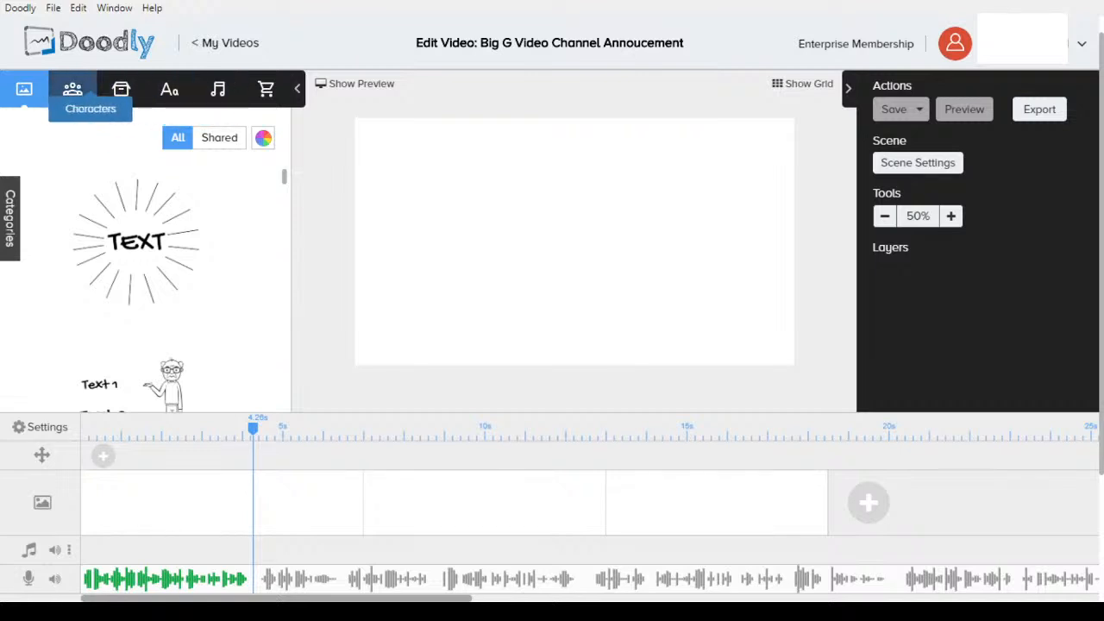
Search the props for "office", place the Office Table on the left of the third scene and shrink it slightly
click(121, 89)
click(98, 136)
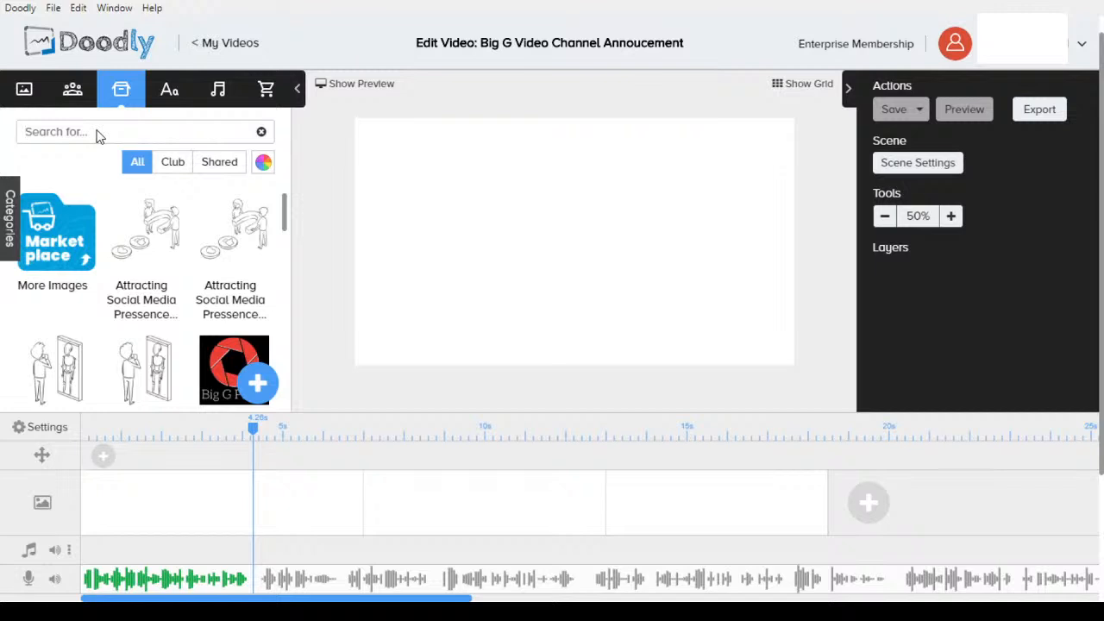
text(office)
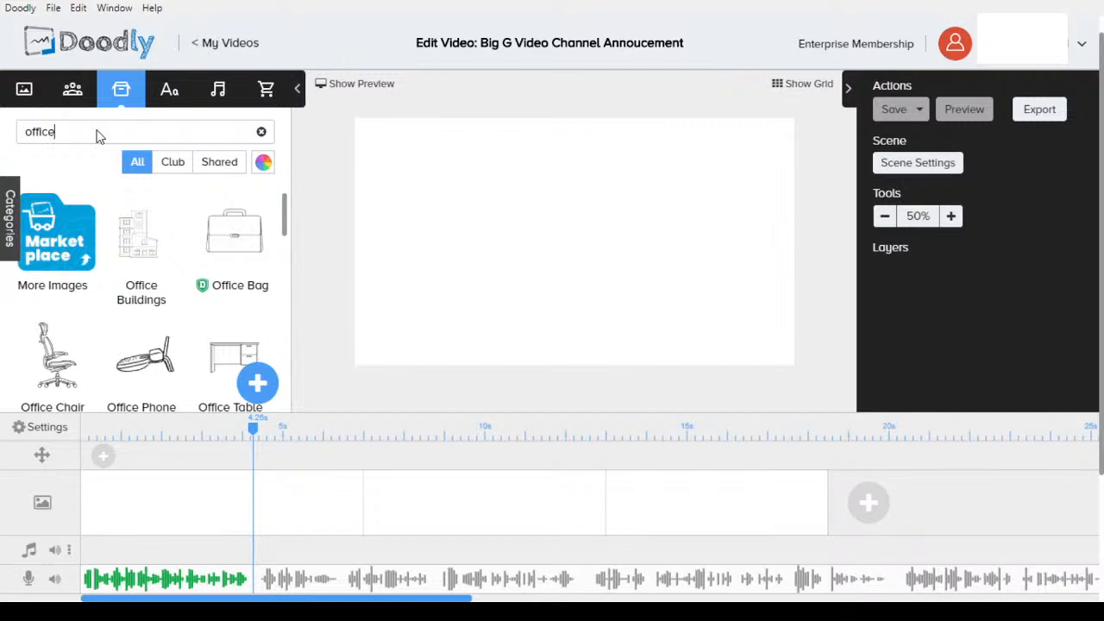
drag(223, 356, 436, 269)
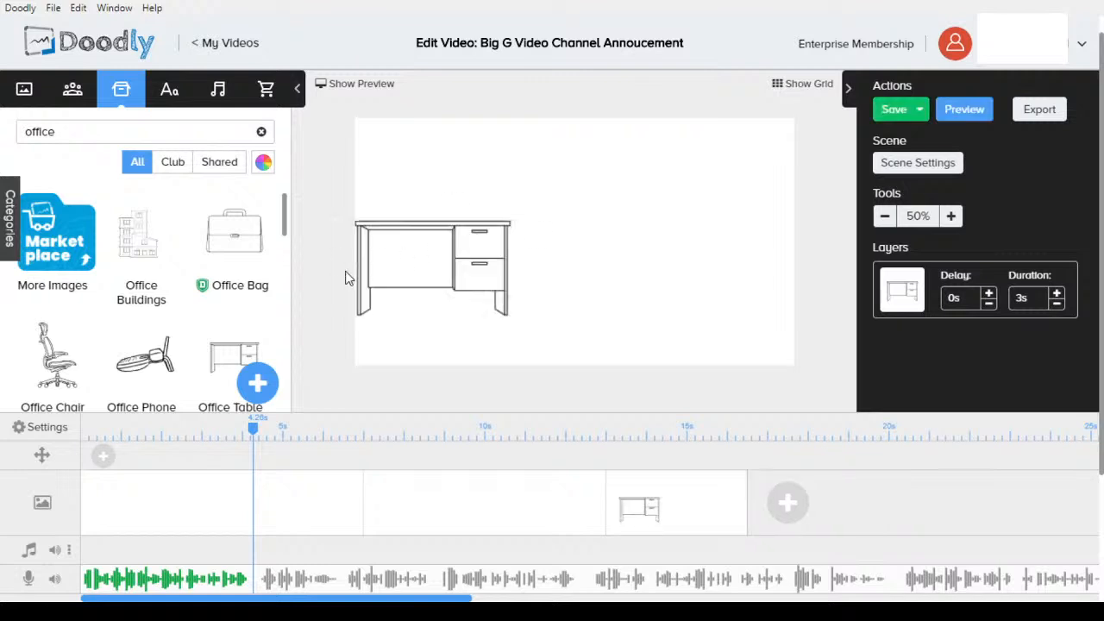
drag(423, 273, 452, 270)
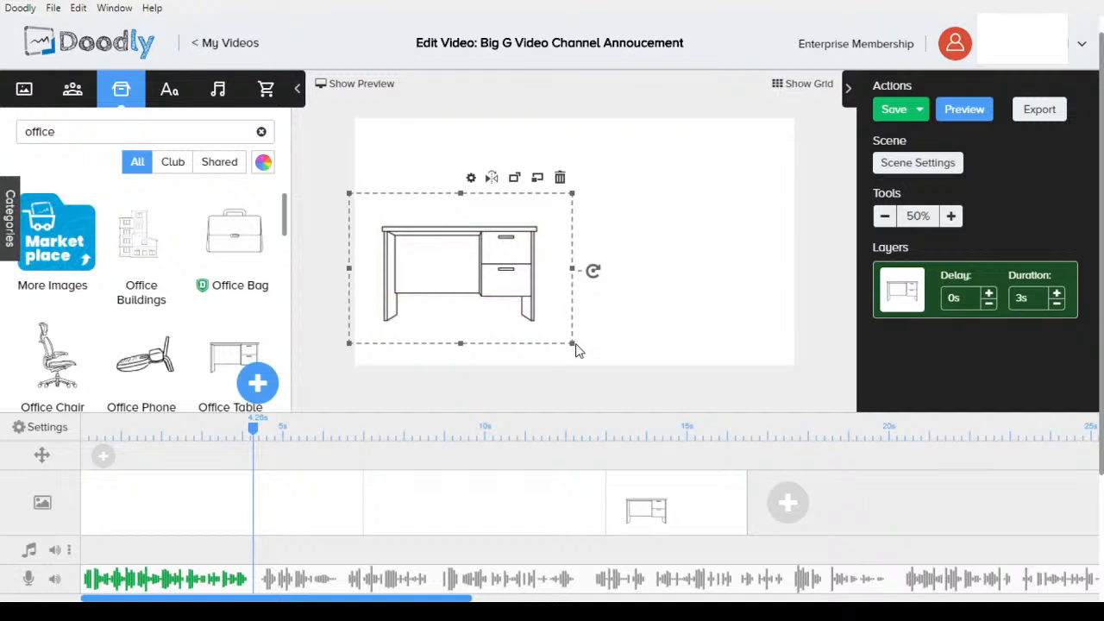
drag(575, 345, 533, 317)
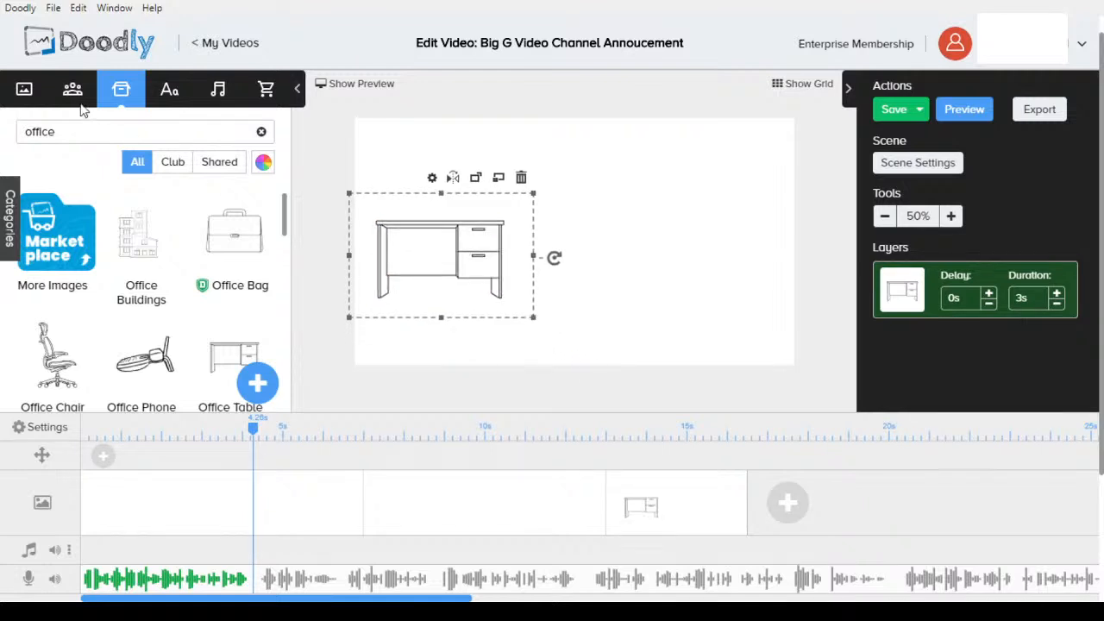
Search the props for "computer" and place the monitor with keyboard on top of the desk
double_click(73, 137)
text(computer)
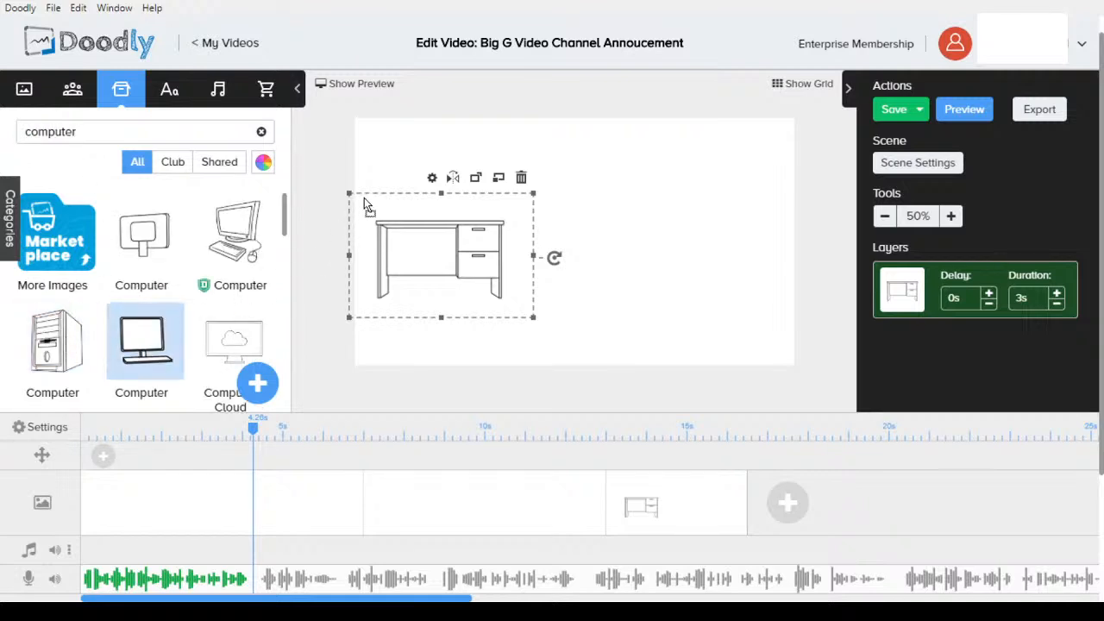
click(653, 321)
drag(314, 233, 400, 193)
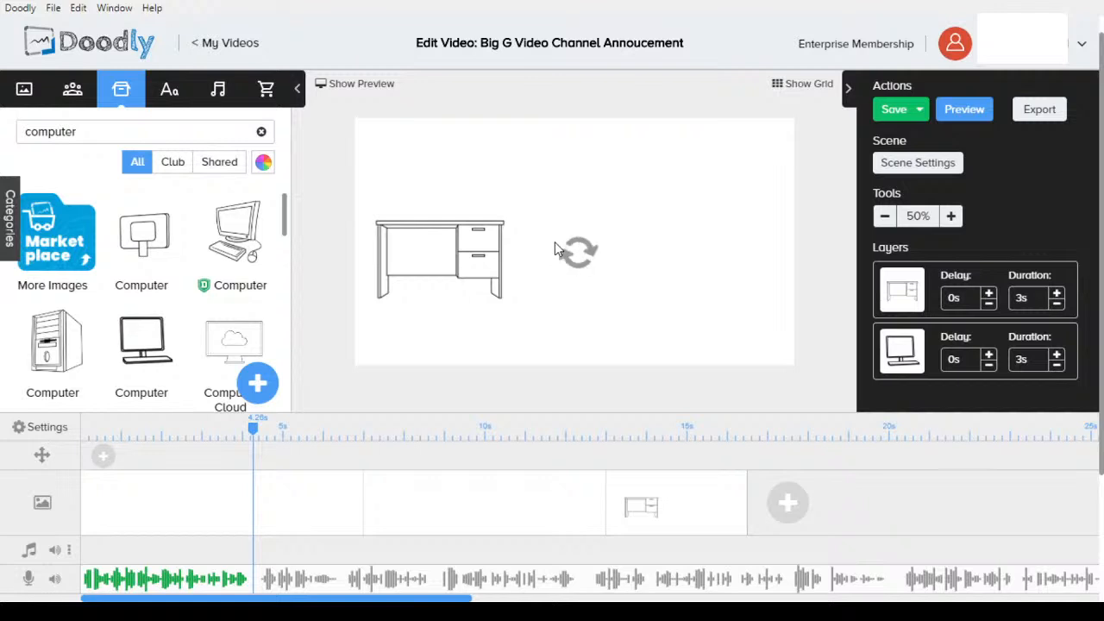
drag(403, 194, 442, 181)
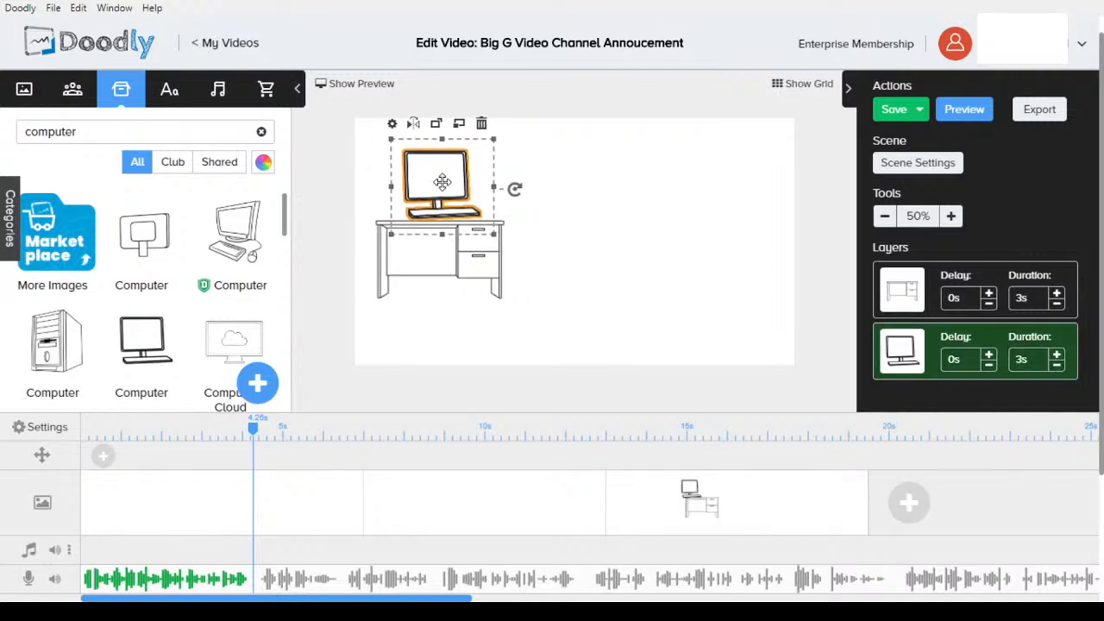
click(542, 274)
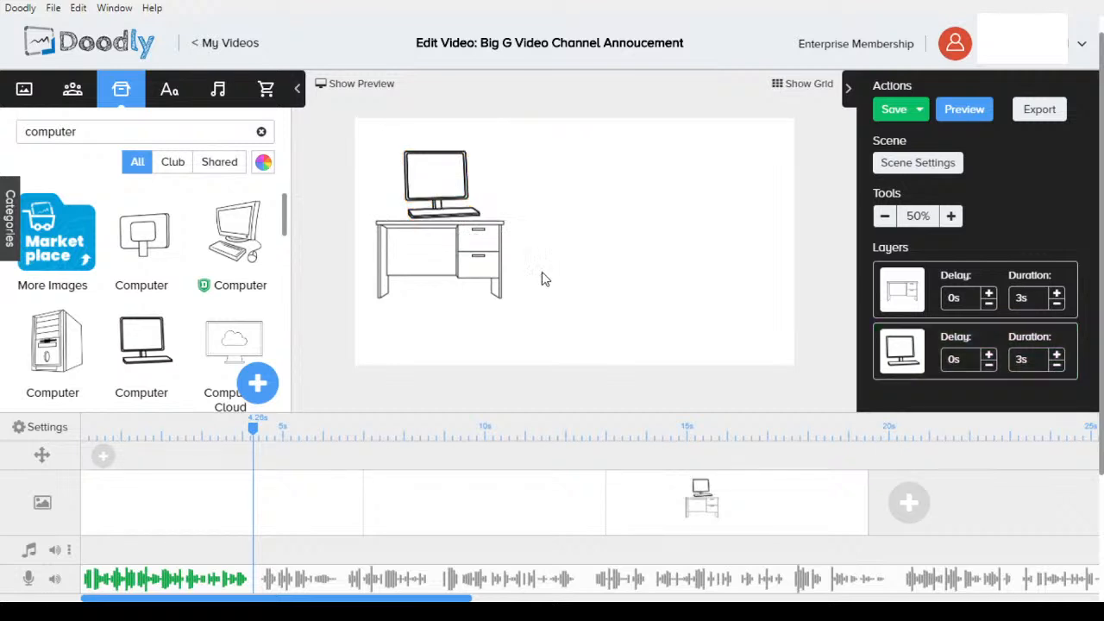
Search the props for "arrow", add Arrow Right beside the desk, shrink it and align it with the desk
double_click(142, 139)
text(arrow)
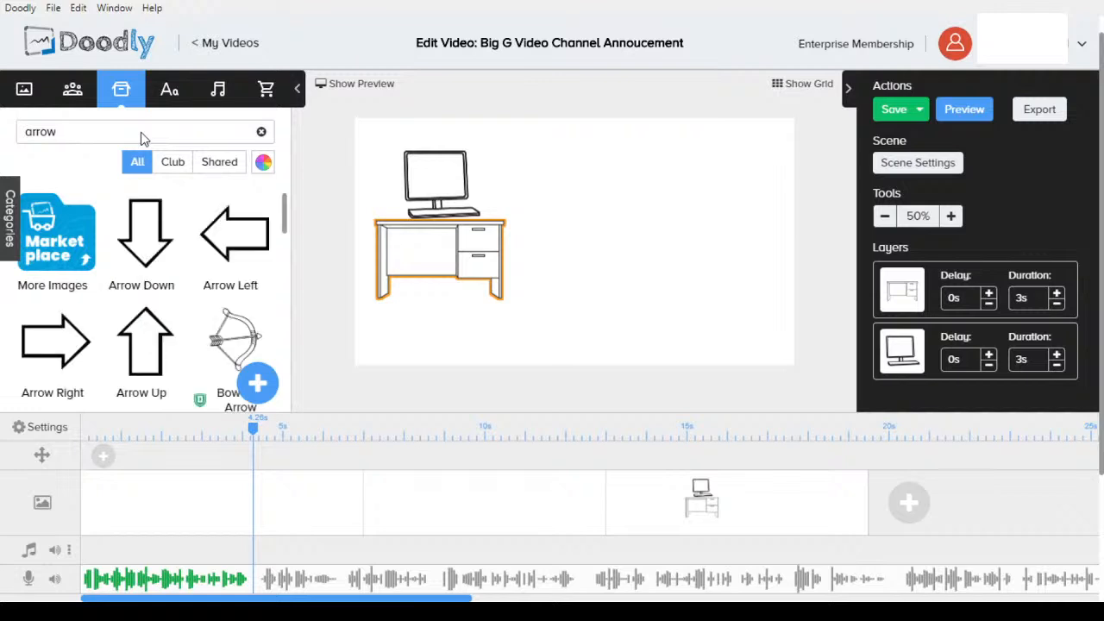
click(471, 312)
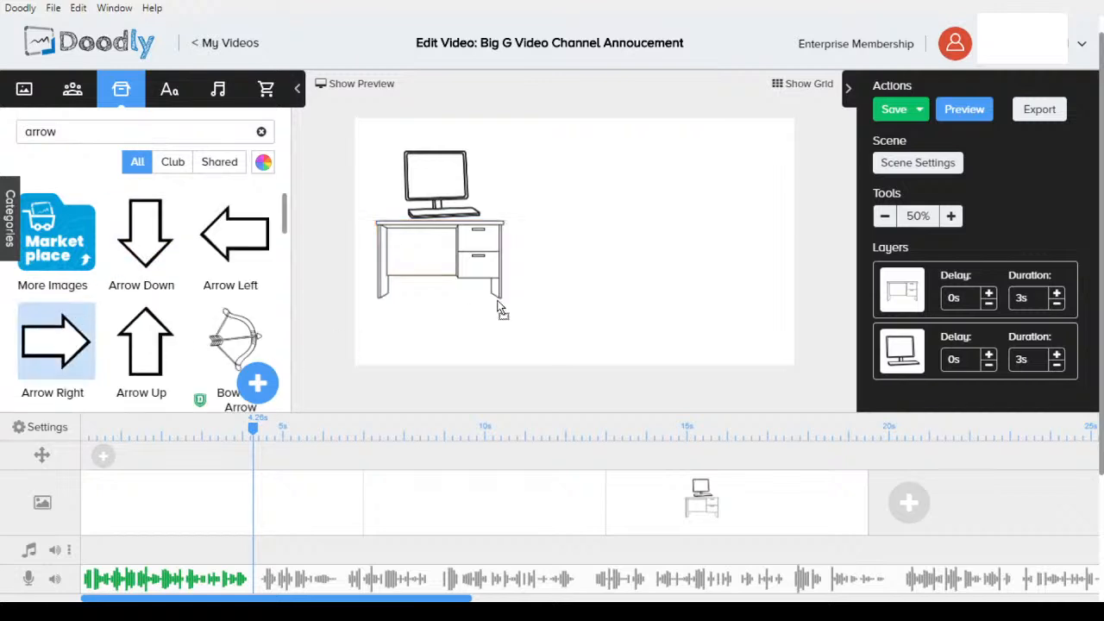
drag(577, 271, 578, 275)
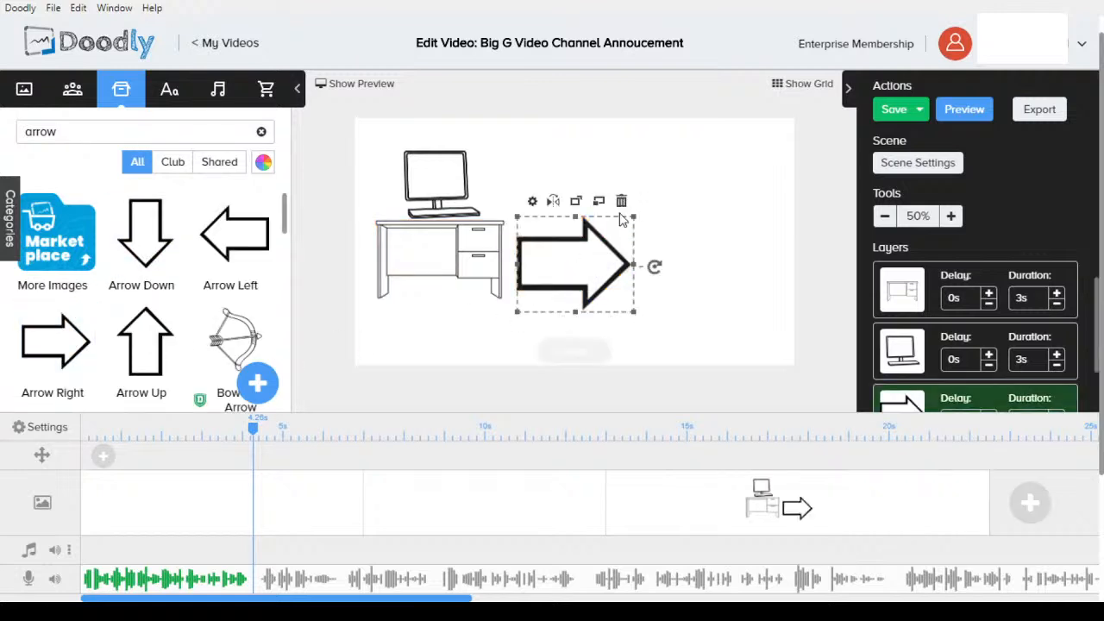
drag(631, 217, 590, 250)
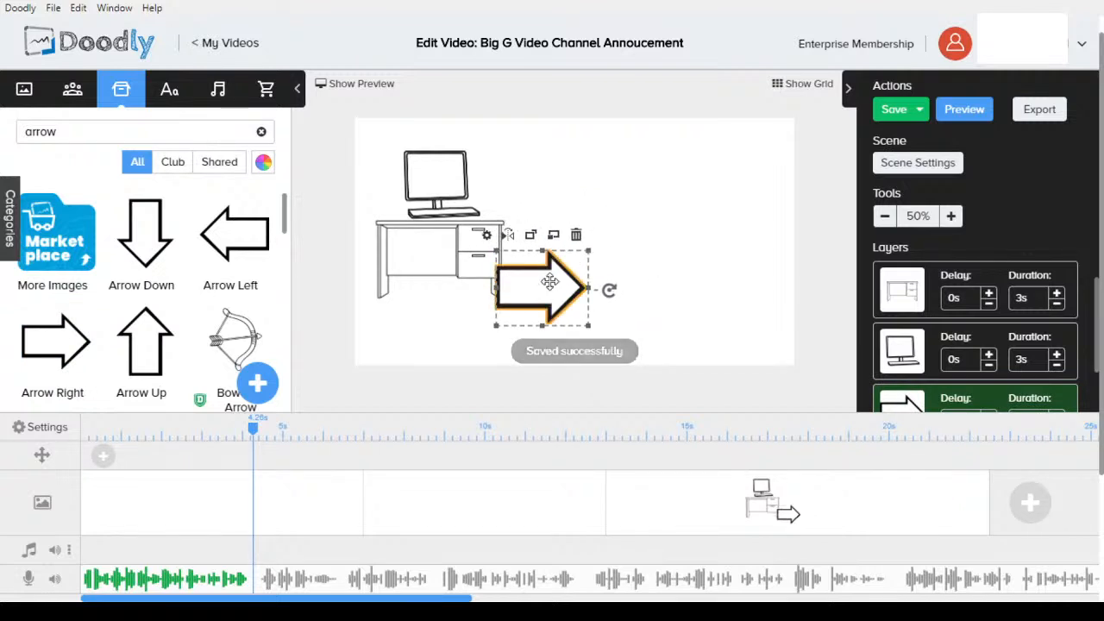
drag(550, 284, 571, 250)
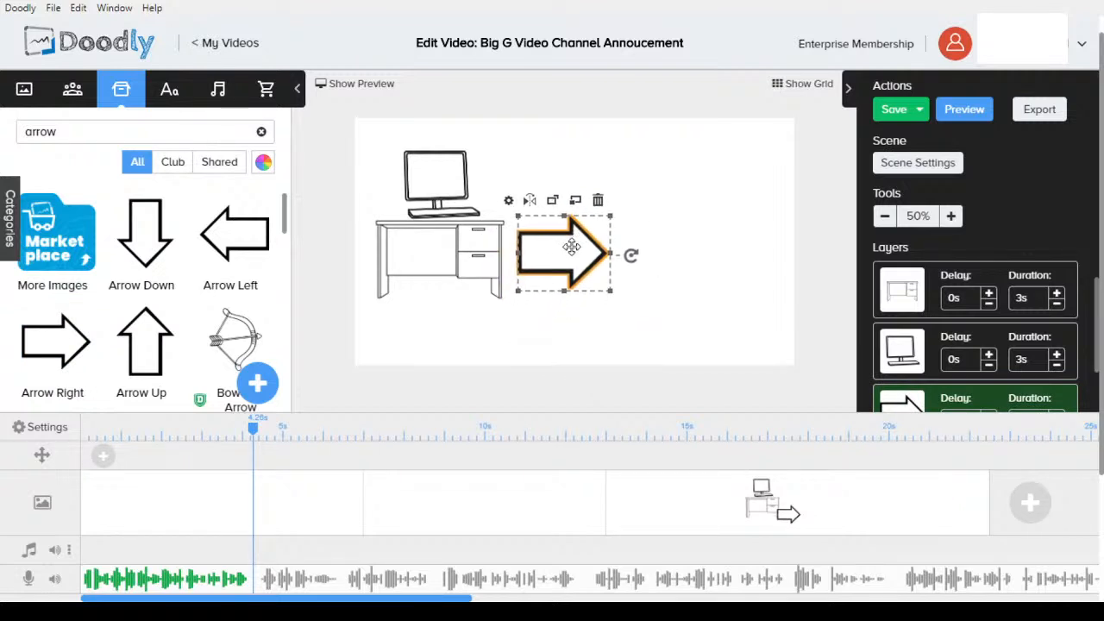
Set the drawing duration of the desk, computer and arrow layers to 2 s each
click(1057, 303)
click(1057, 303)
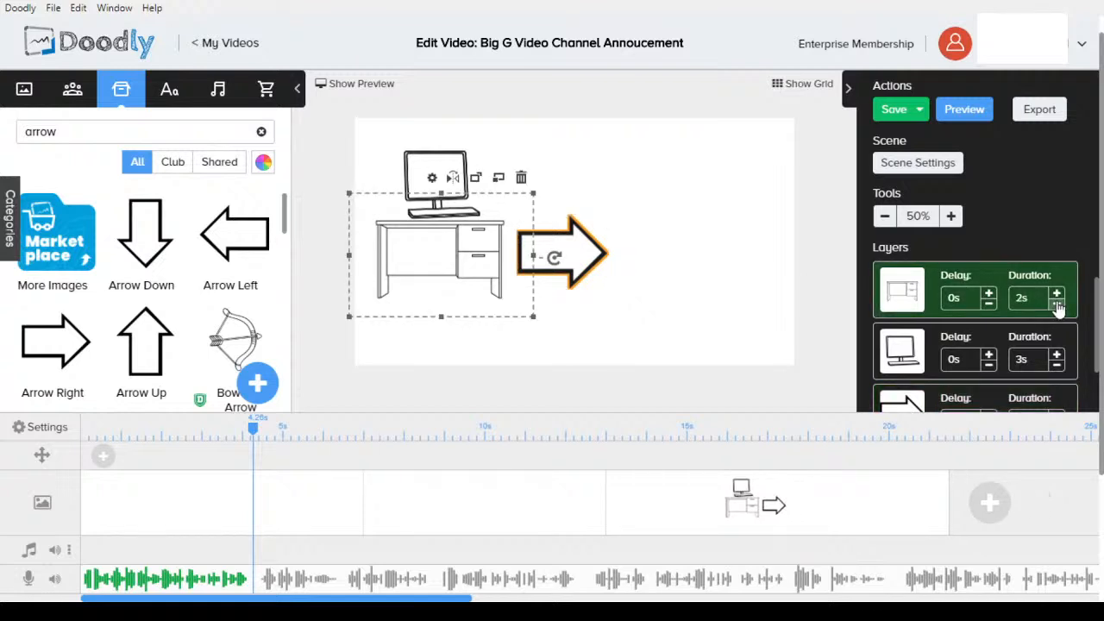
click(1057, 364)
click(1057, 364)
scroll(1057, 366, down, 1)
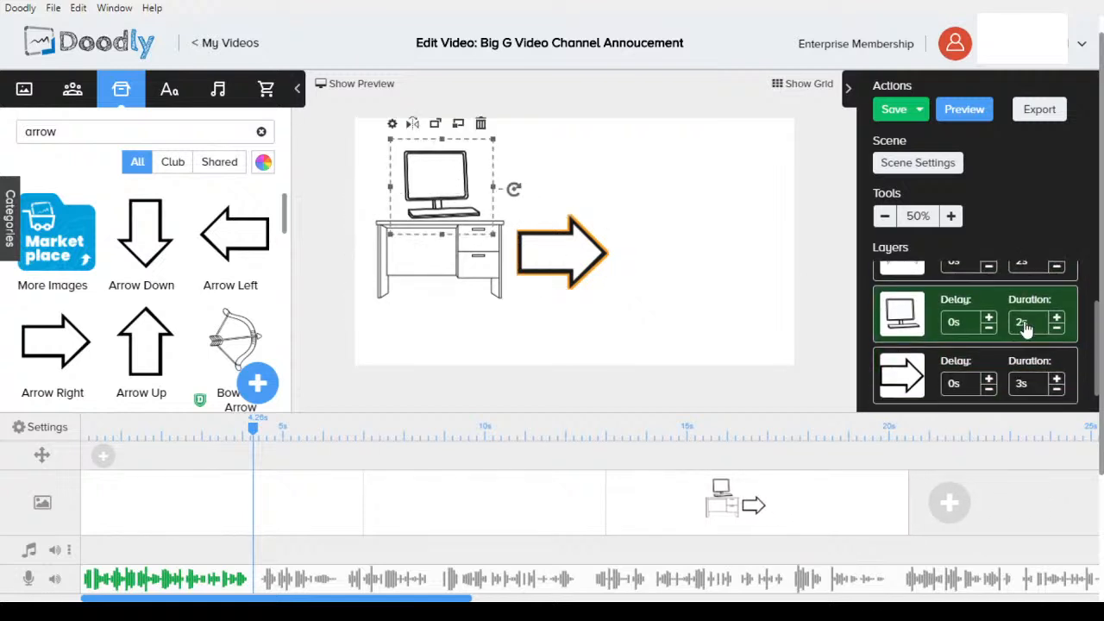
click(1056, 390)
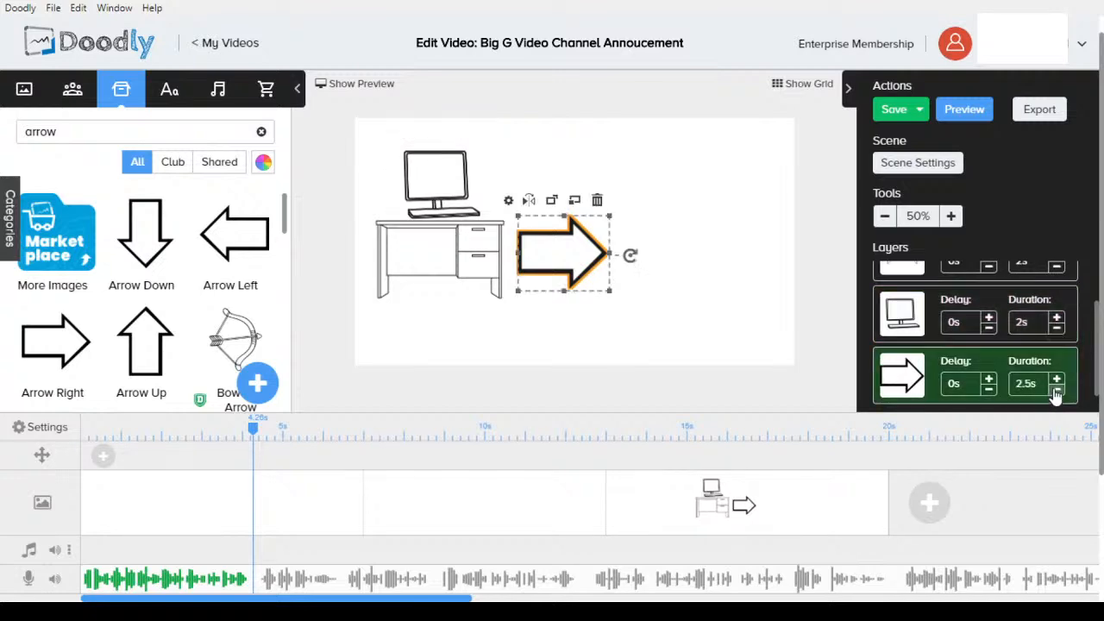
click(1057, 390)
Check the resolution options in the video settings and apply the settings
click(18, 428)
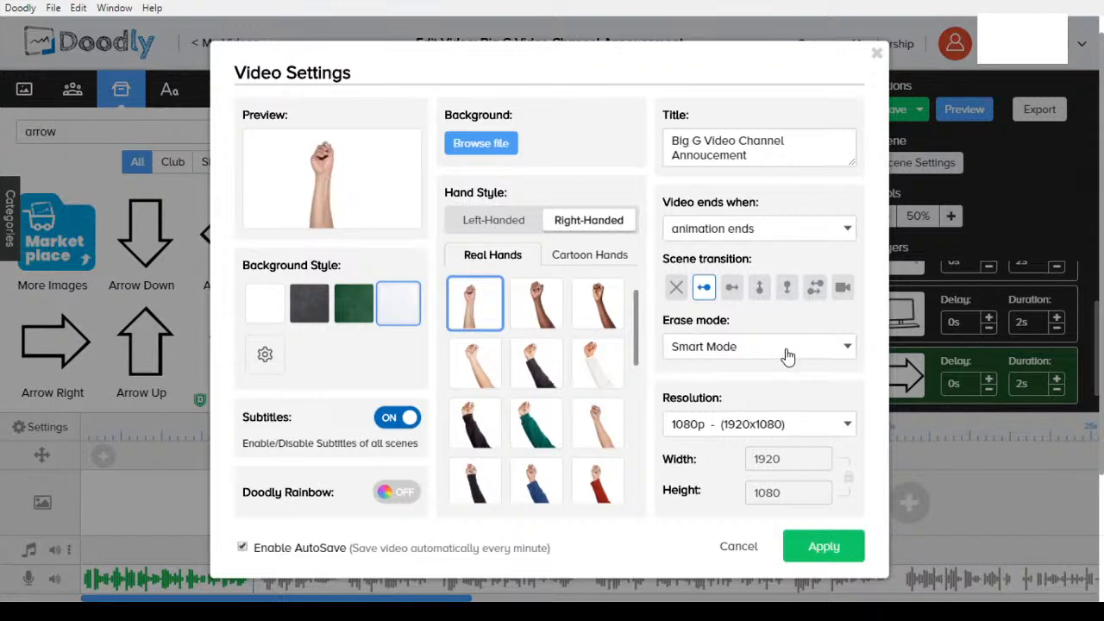
click(747, 418)
click(823, 546)
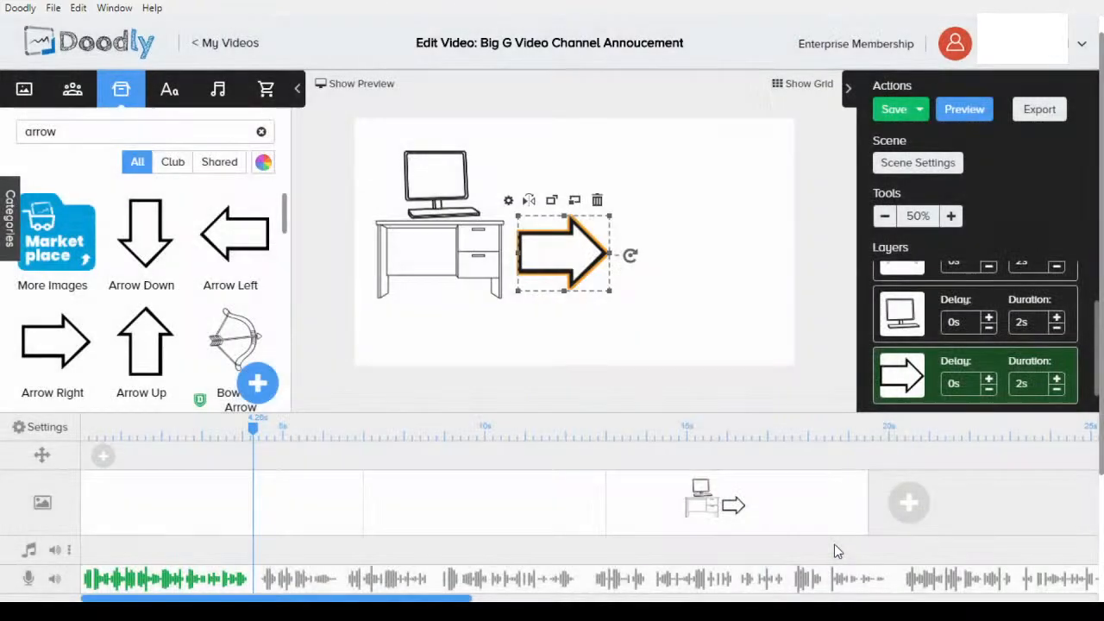
Search the props for "house", add the House right of the arrow and shrink it to fit inside the scene
click(547, 343)
double_click(167, 138)
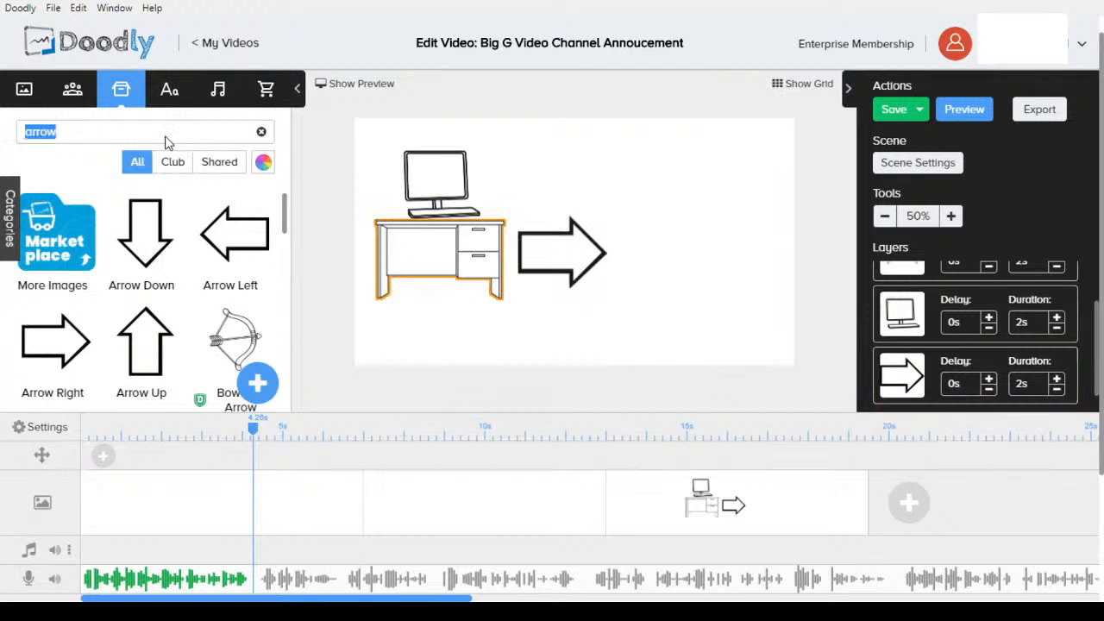
text(house)
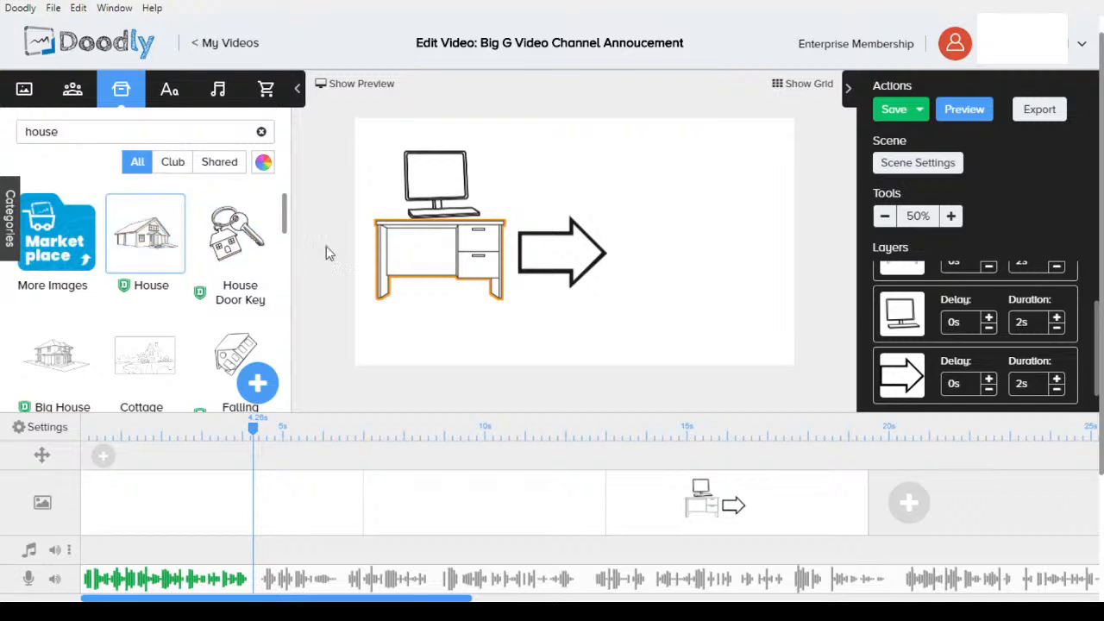
drag(128, 221, 590, 225)
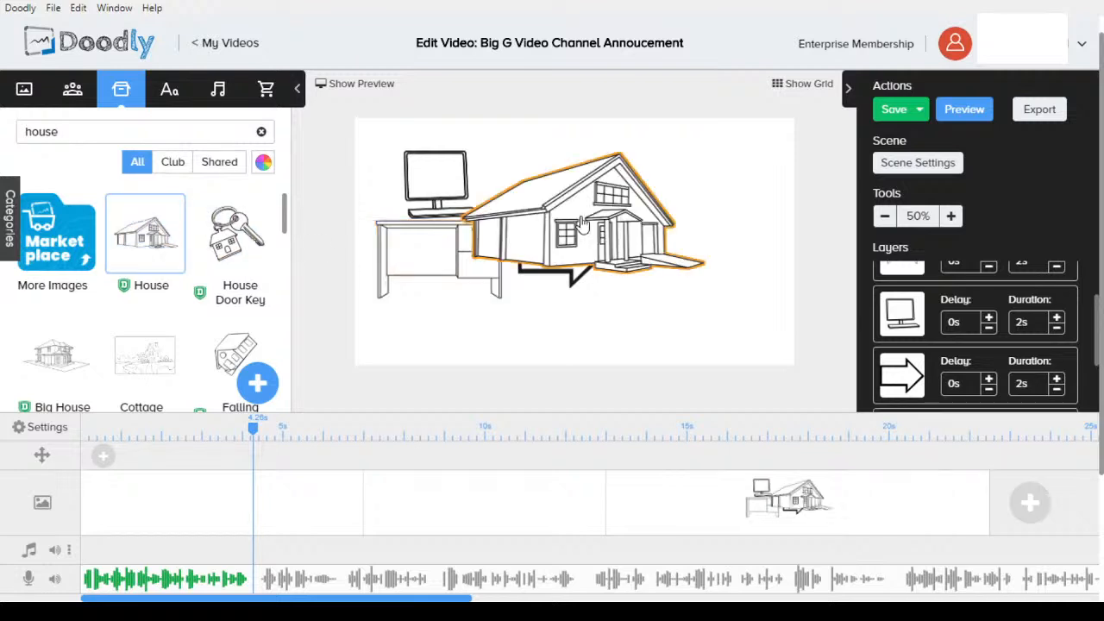
click(663, 226)
drag(663, 226, 684, 235)
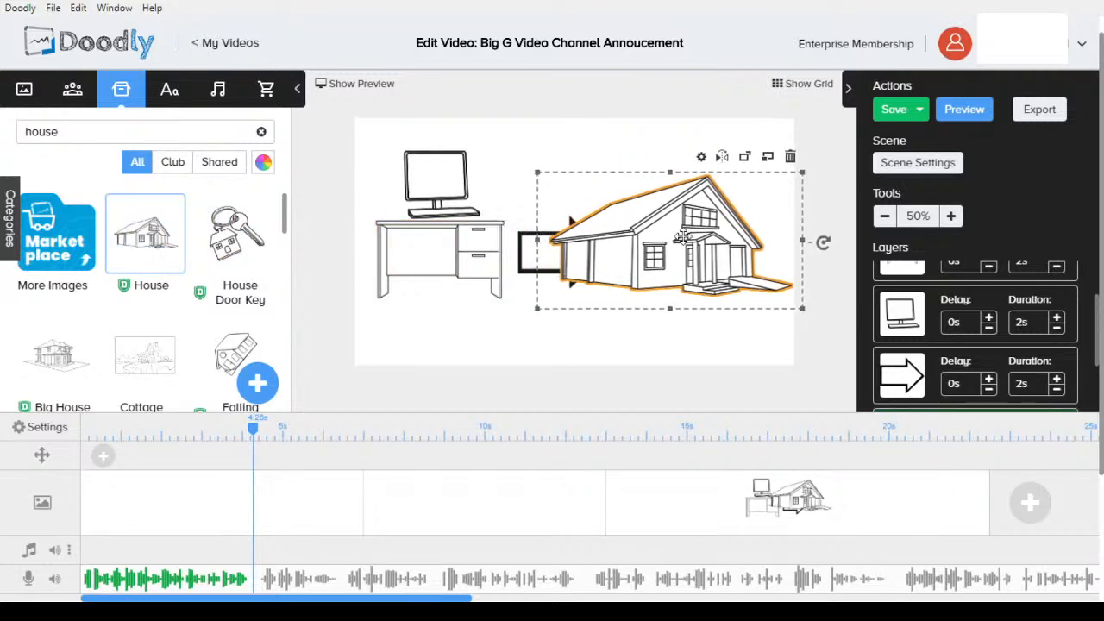
drag(539, 177, 618, 215)
drag(699, 258, 689, 261)
click(578, 173)
Search the props for "window", add the tall corner Window as a separate image and move it to the scene's upper-left corner
double_click(188, 138)
text(window)
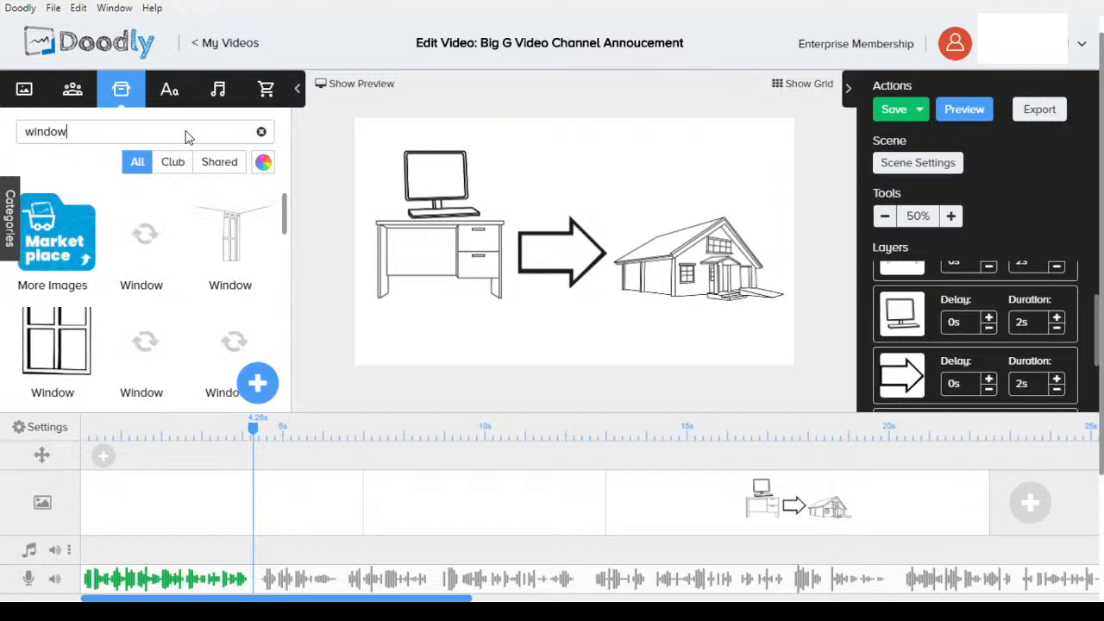
drag(200, 250, 471, 220)
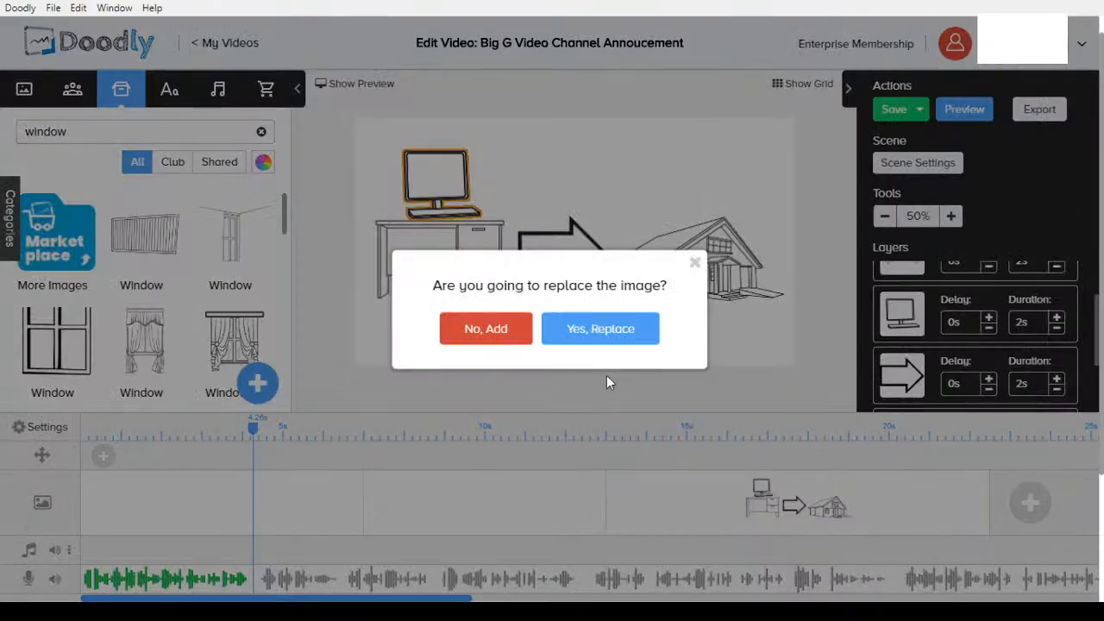
click(470, 328)
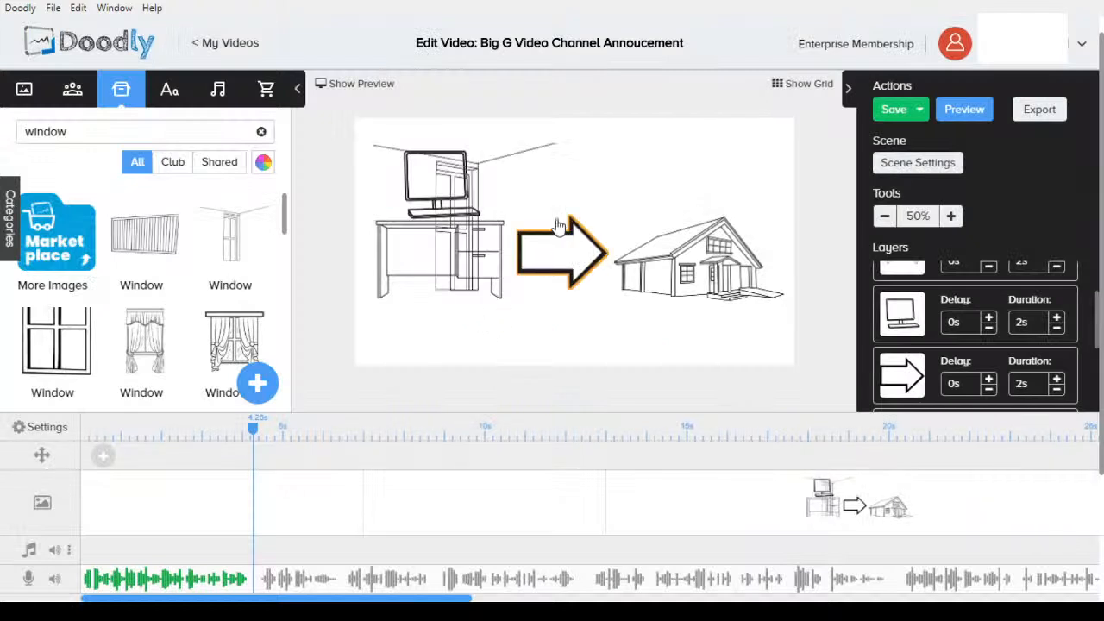
drag(457, 205, 391, 165)
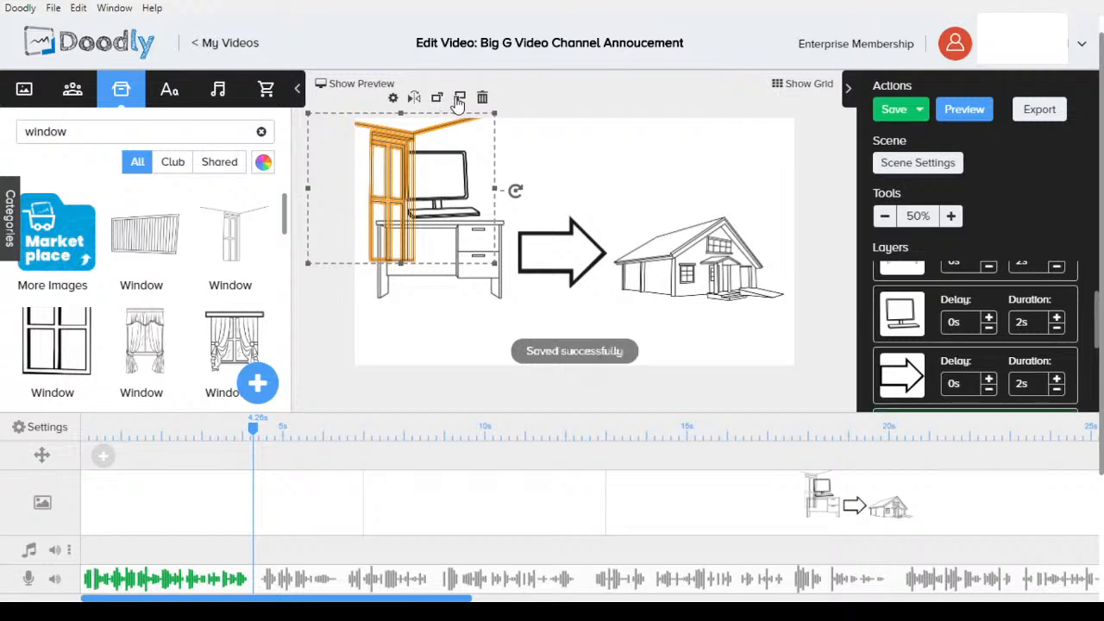
Send the window backward until it sits behind the computer and the desk
click(460, 99)
click(460, 98)
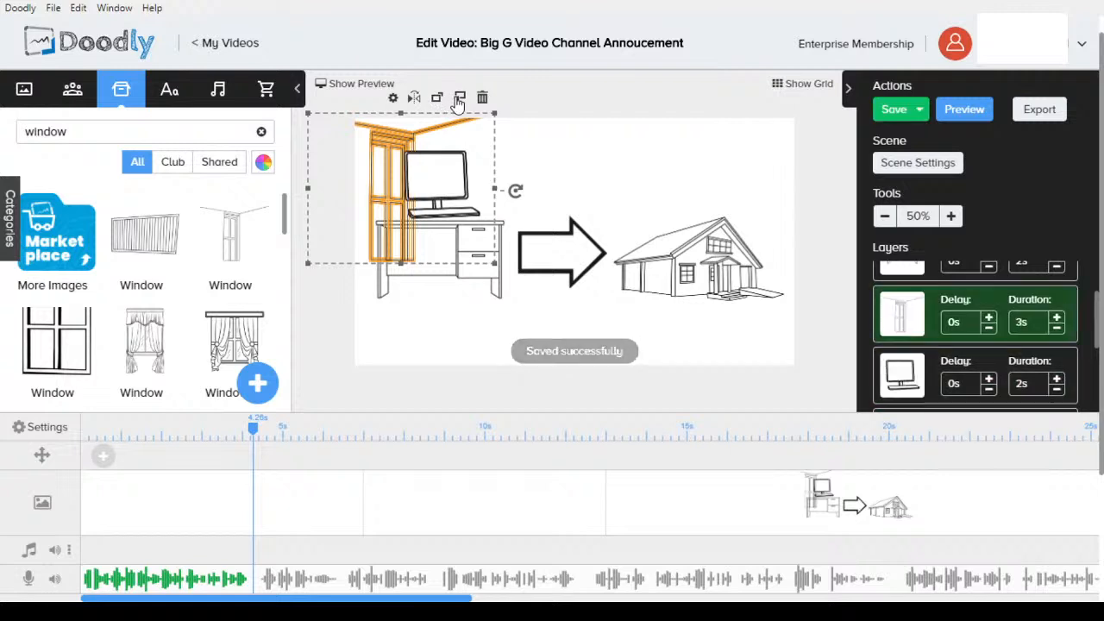
click(460, 98)
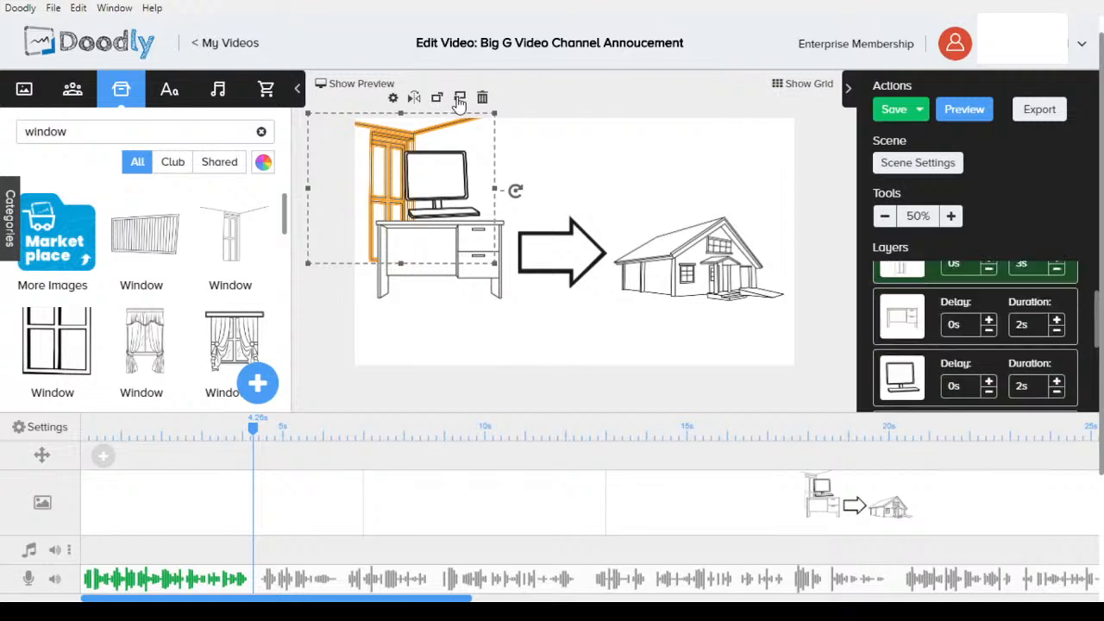
click(414, 339)
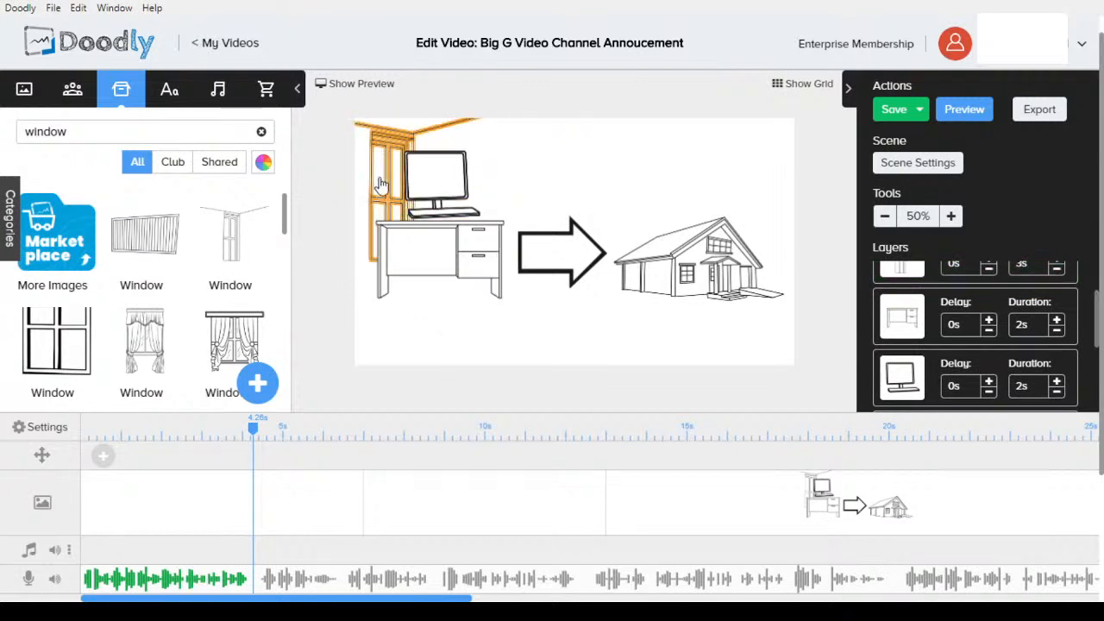
Search the props for "plant", add the potted plant beside the desk and send it behind the arrow
double_click(131, 132)
text(plant)
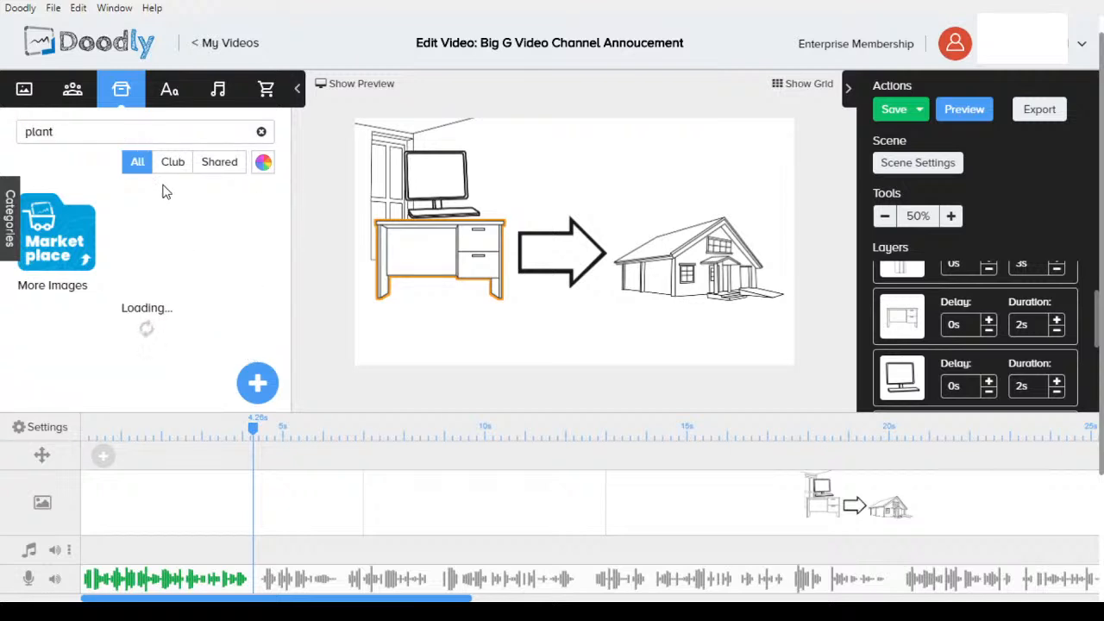
drag(228, 345, 533, 276)
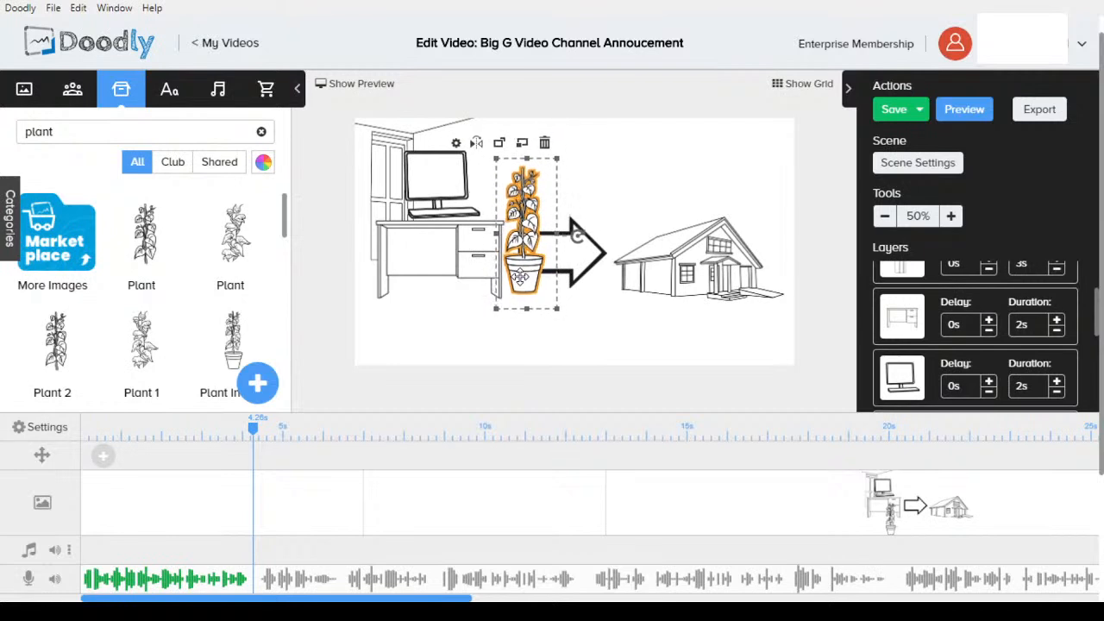
click(522, 143)
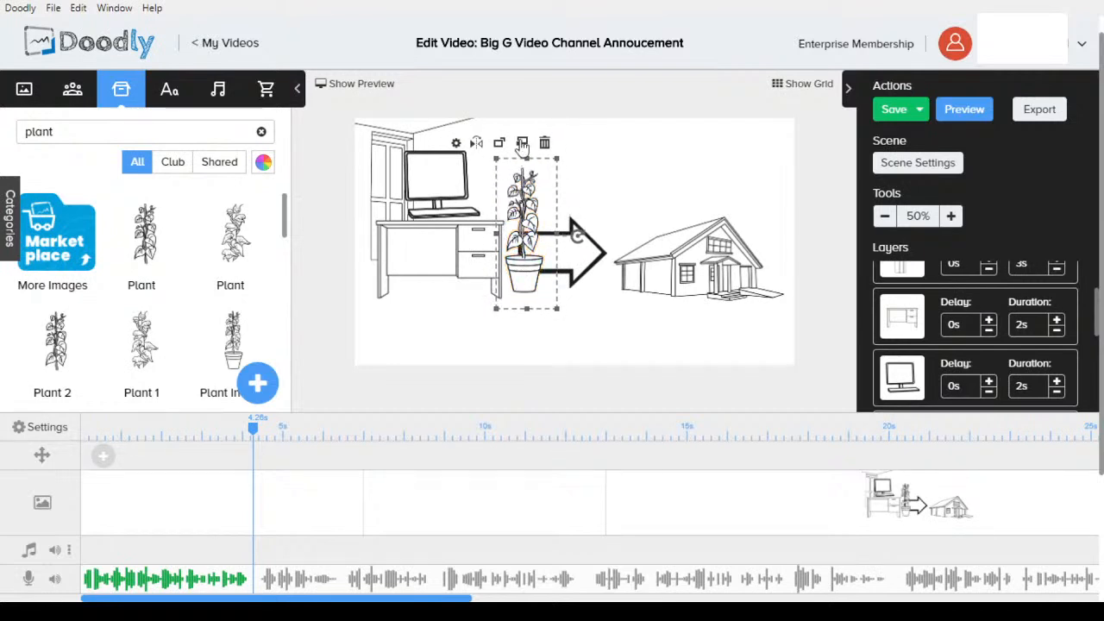
click(452, 340)
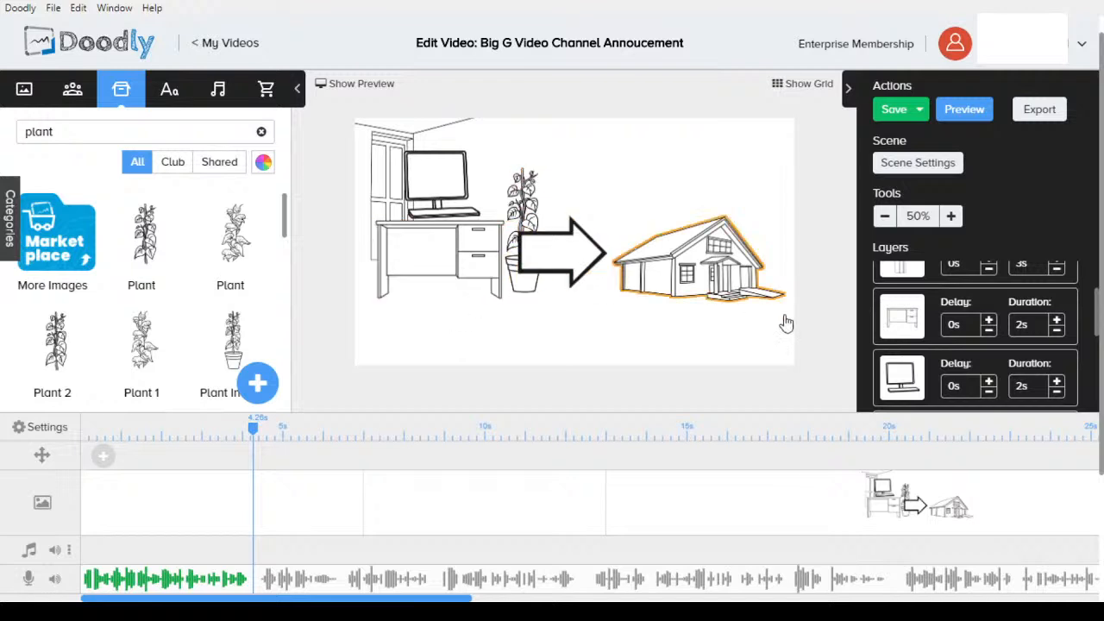
Set the drawing duration of the house layer to 2 s and of the potted plant layer to 1.5 s
scroll(1001, 346, down, 2)
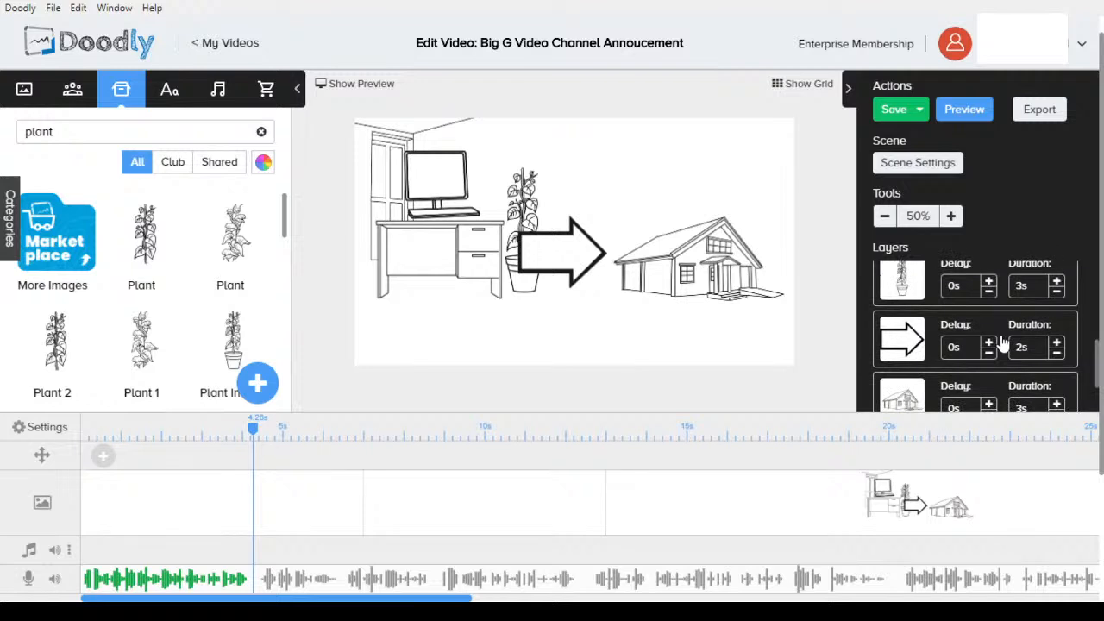
scroll(1001, 346, down, 1)
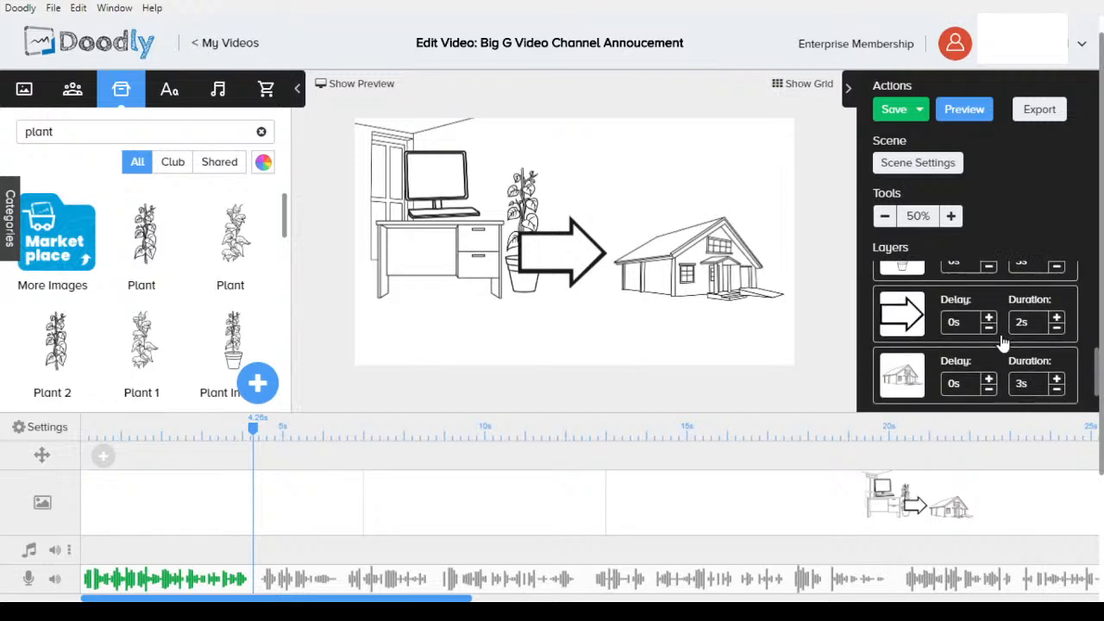
click(1057, 390)
click(1057, 390)
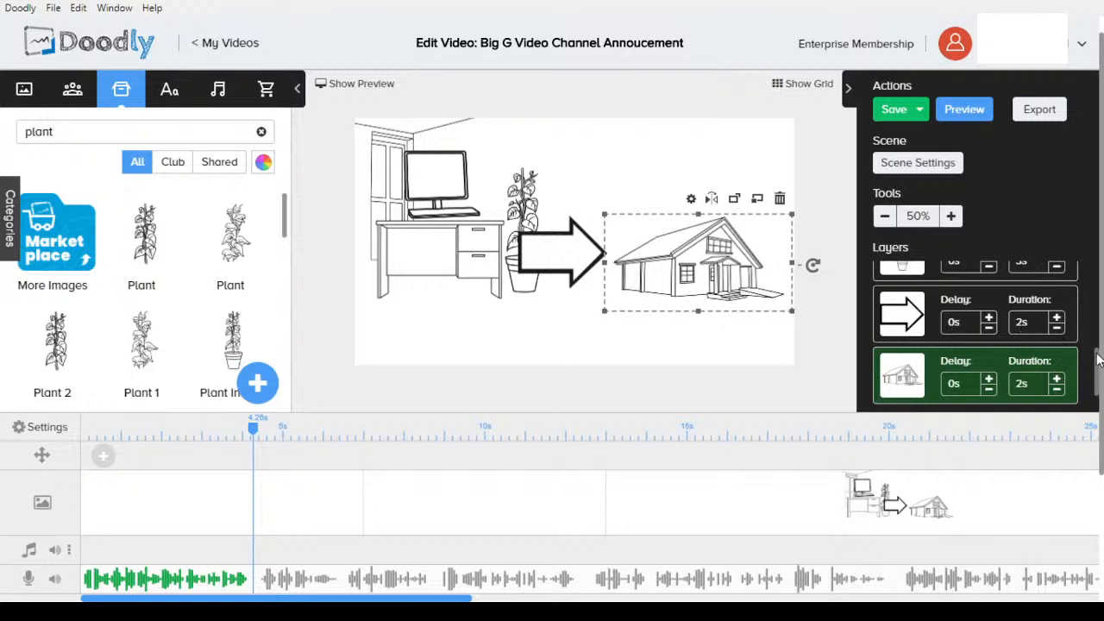
scroll(1097, 361, up, 2)
click(1059, 323)
click(1057, 320)
click(1057, 321)
click(1057, 321)
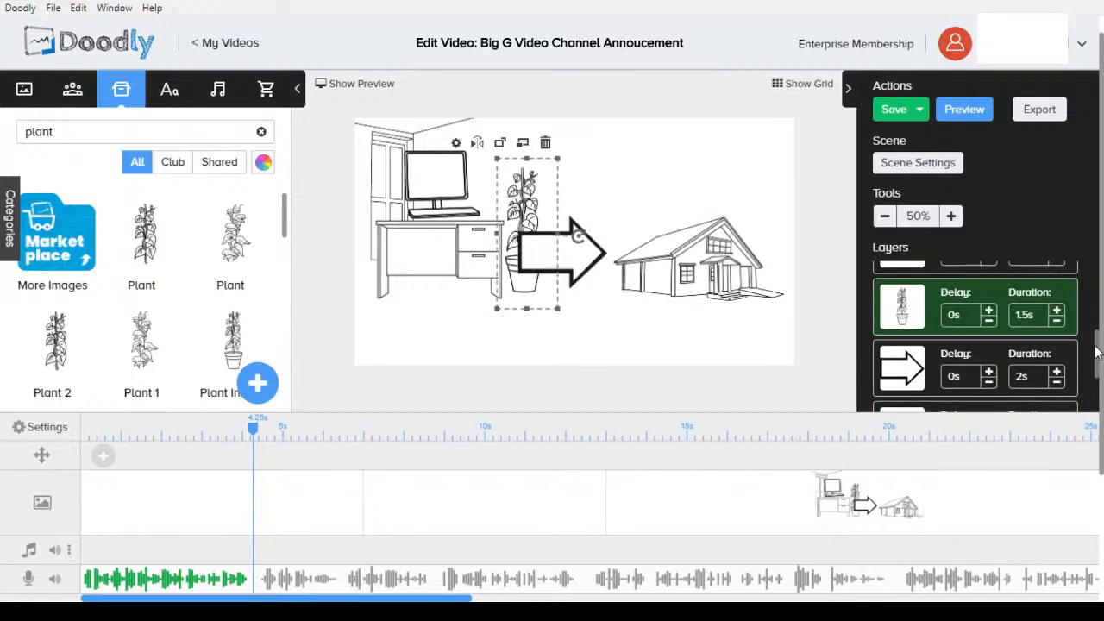
Set the drawing duration of the computer, desk and window layers to 1.5 s each
drag(1096, 352, 1097, 329)
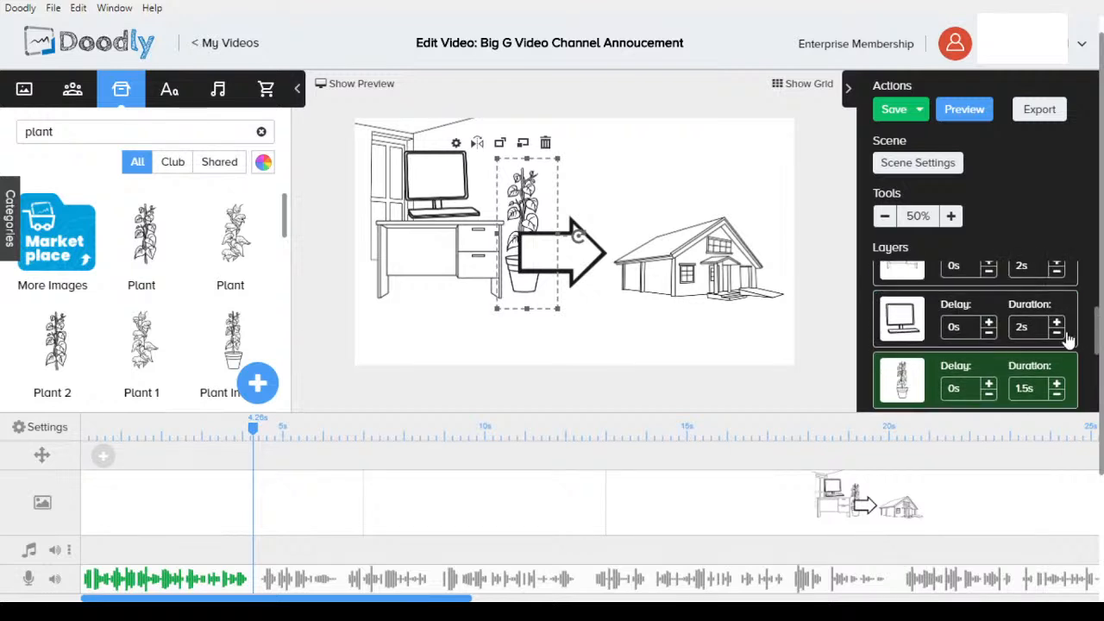
click(1057, 332)
drag(1097, 335, 1100, 298)
click(1057, 338)
click(1057, 338)
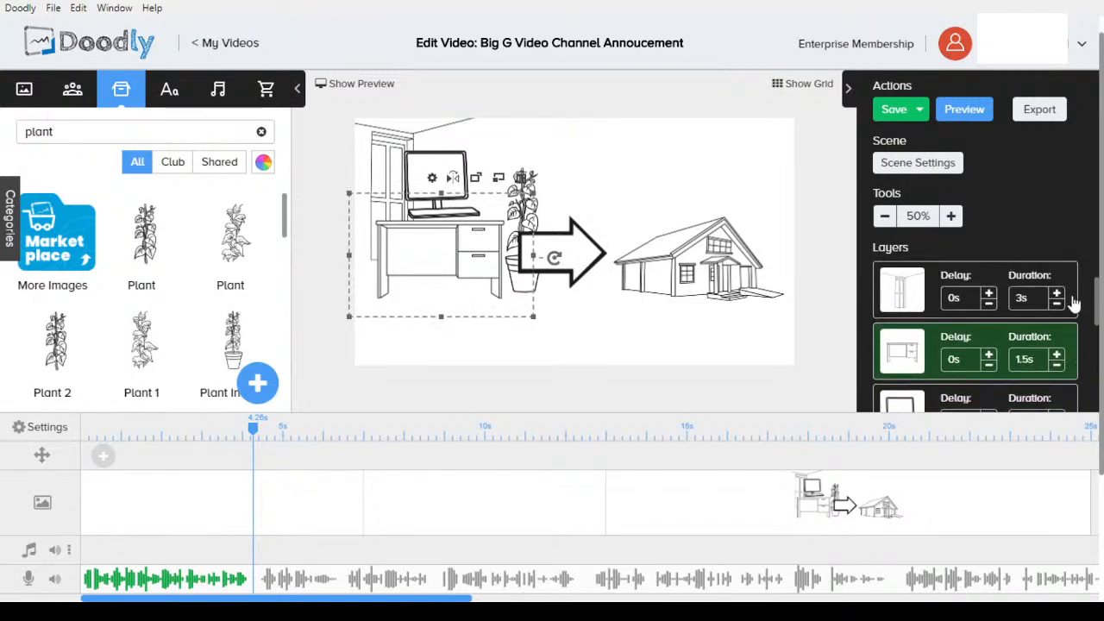
click(1057, 305)
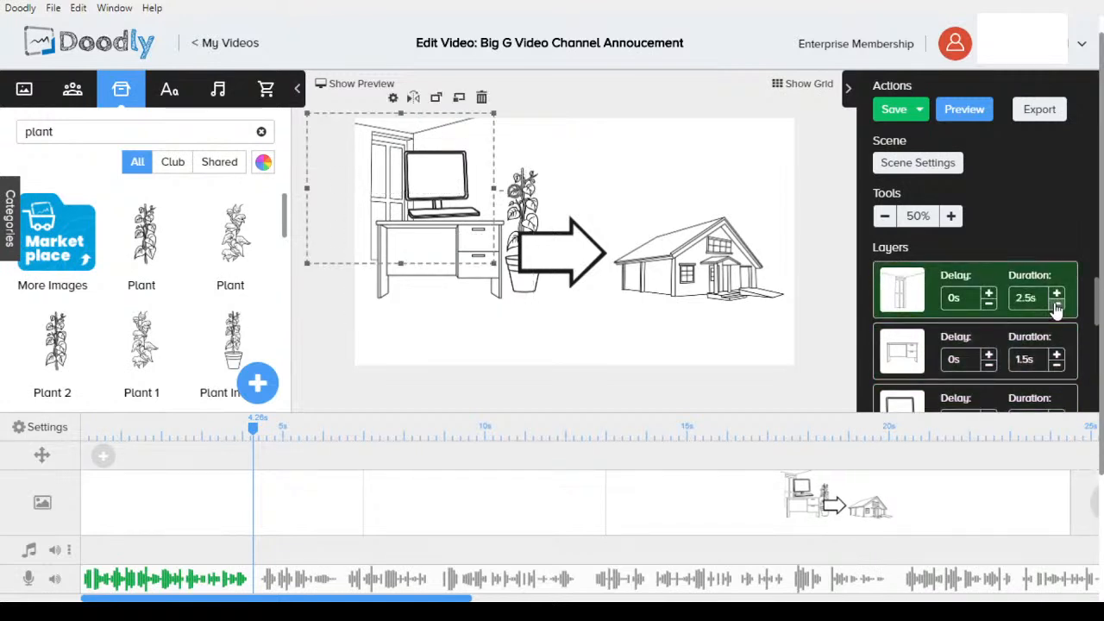
click(1056, 305)
click(1057, 304)
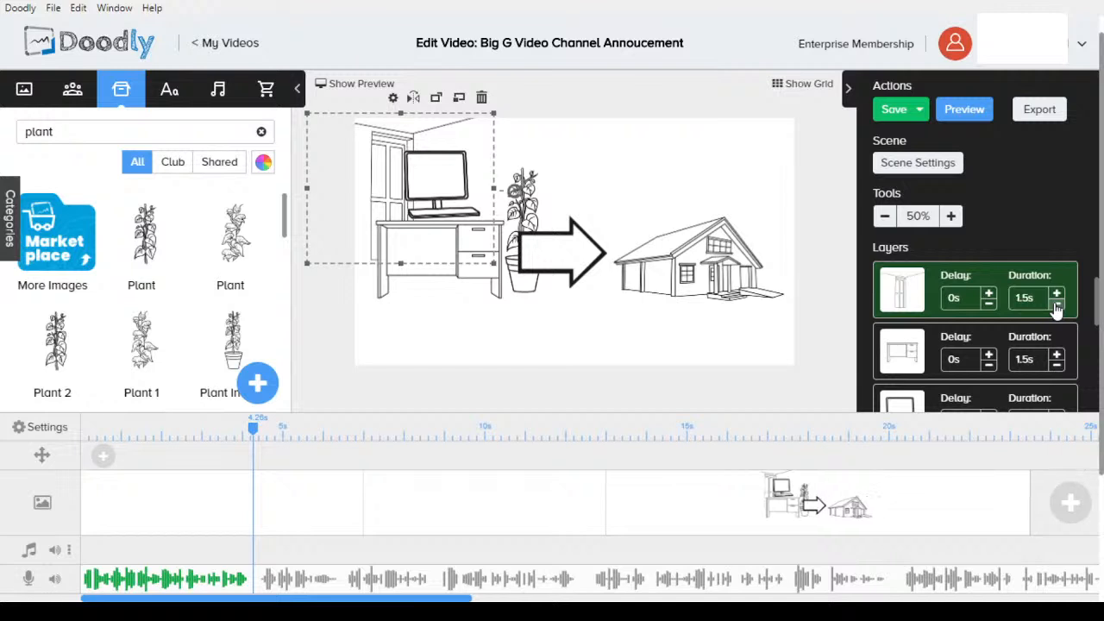
click(626, 336)
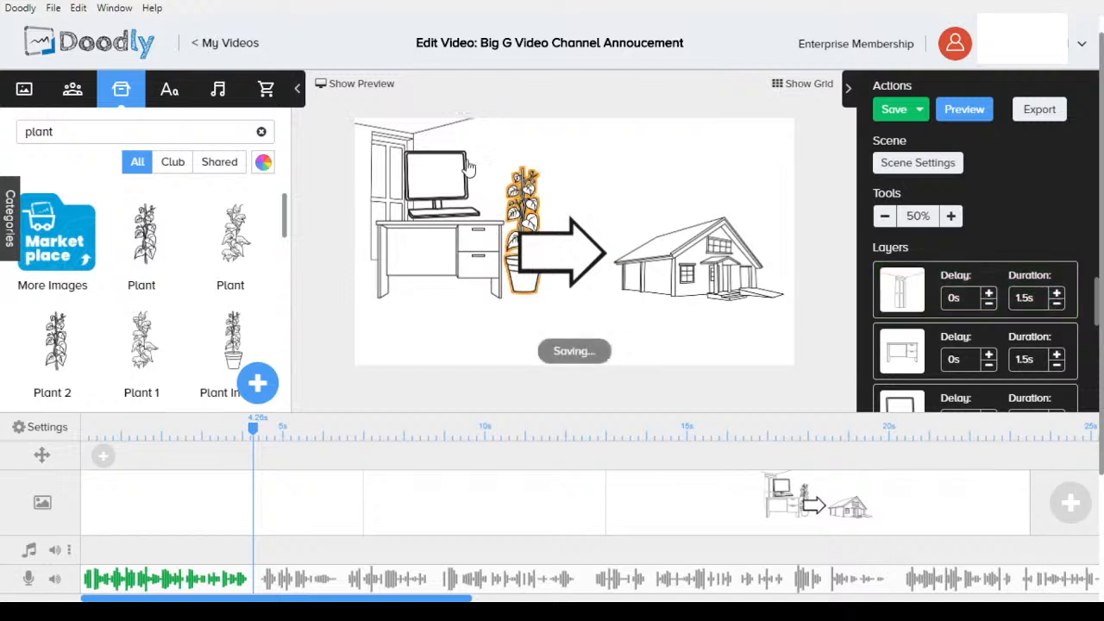
Preview the start of the video and delete the two empty scenes ahead of the desk and house scene
click(968, 112)
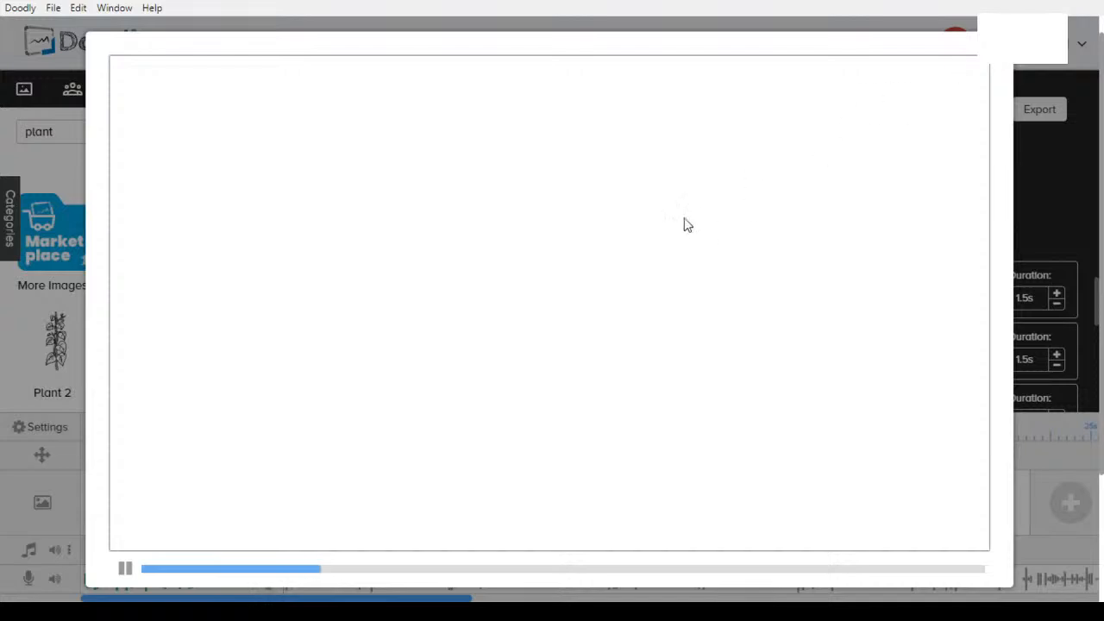
key(Escape)
click(216, 502)
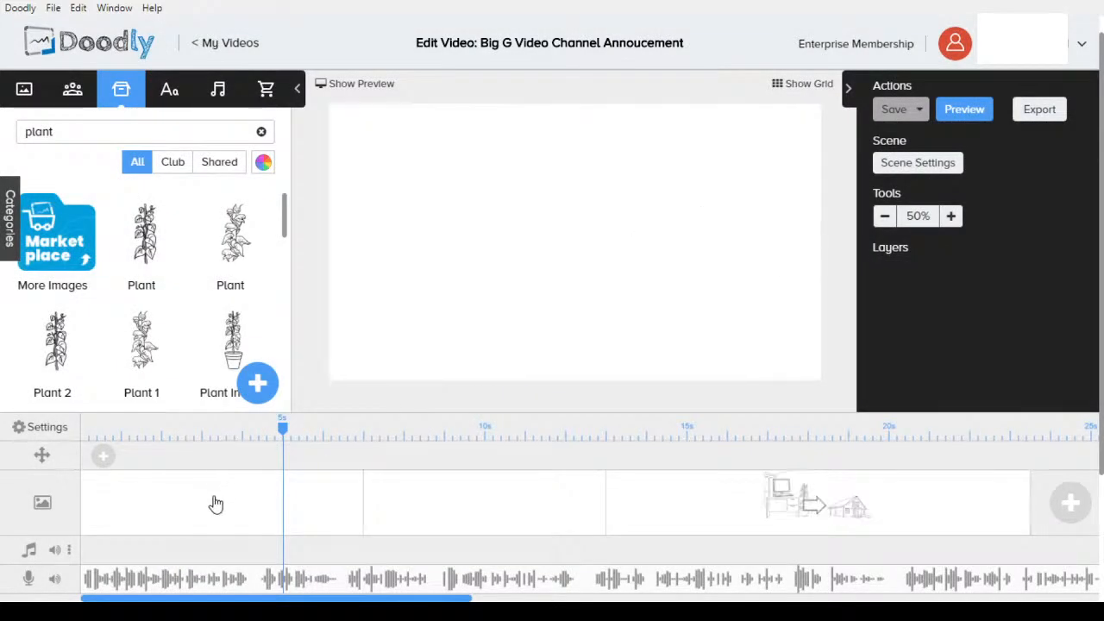
right_click(216, 503)
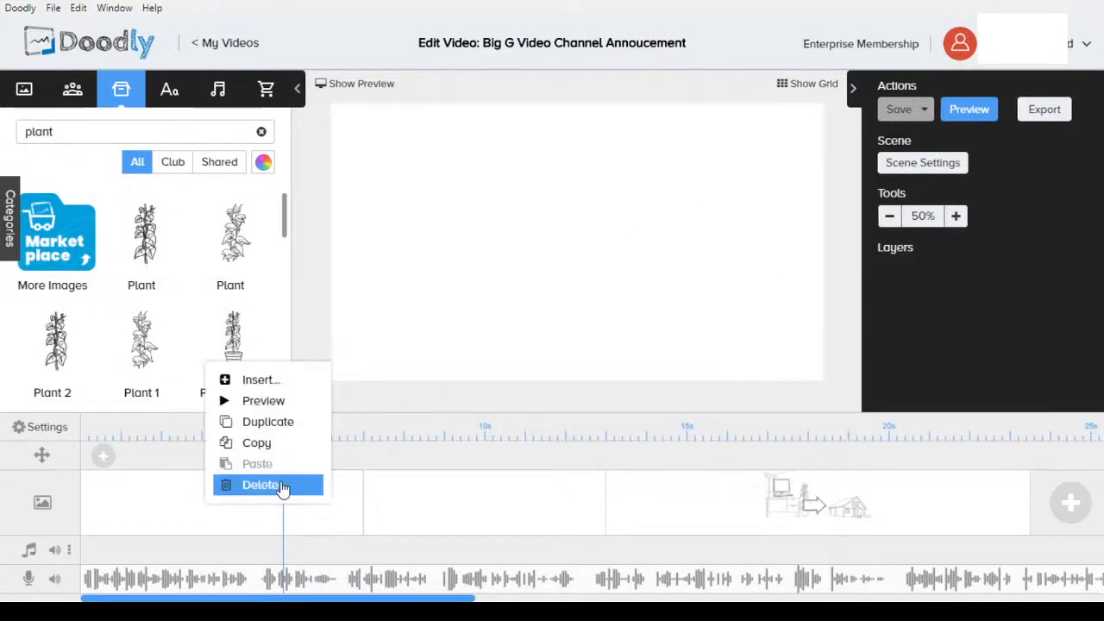
click(284, 485)
click(587, 339)
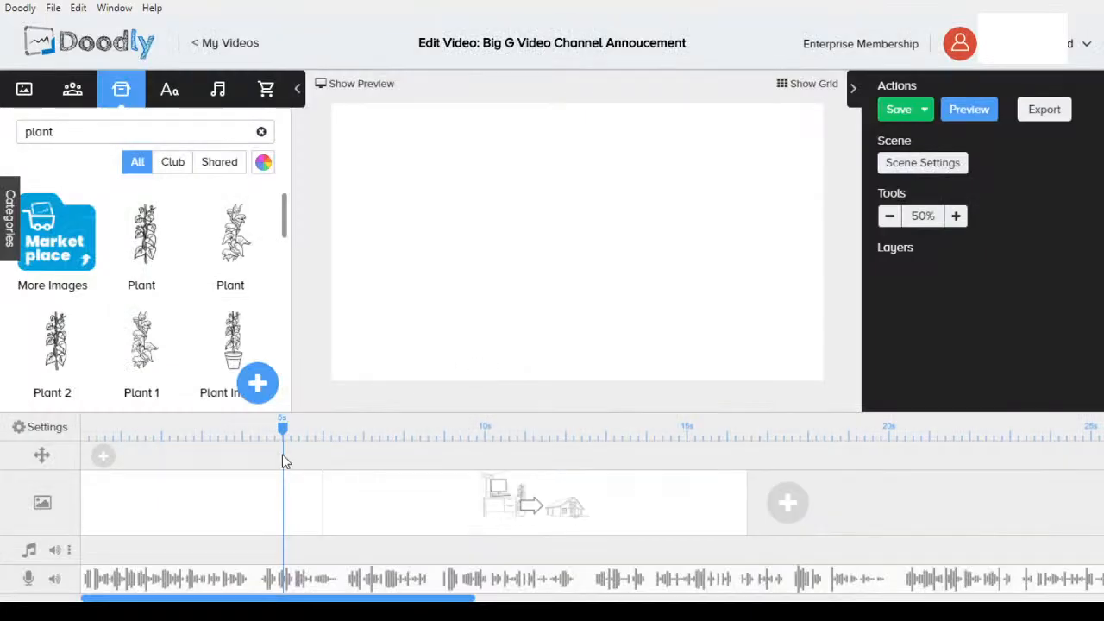
right_click(223, 500)
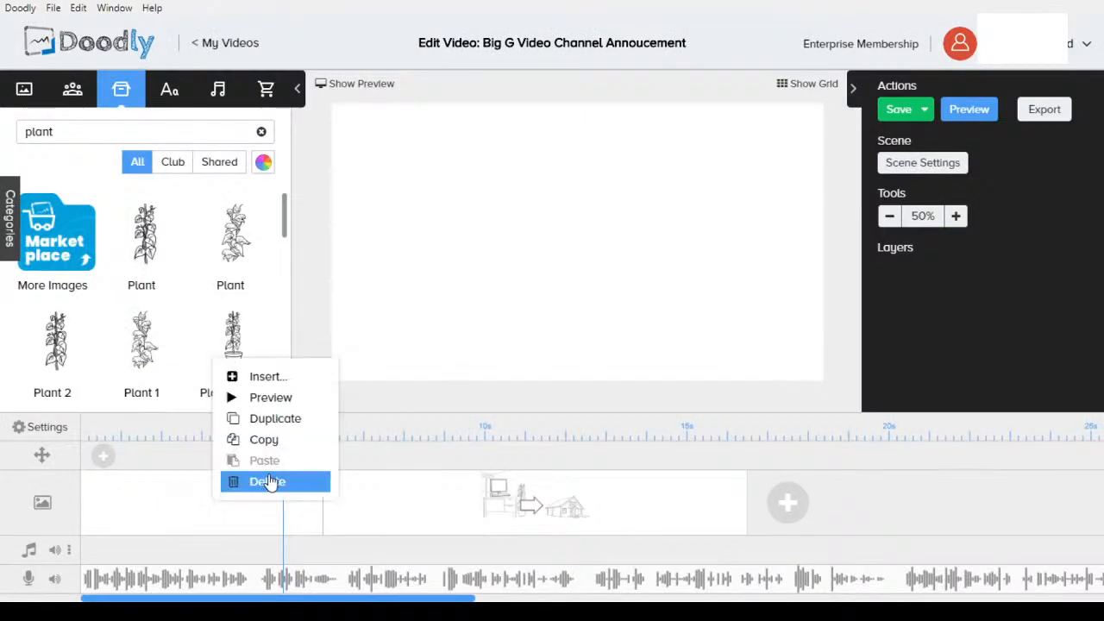
click(269, 482)
click(614, 329)
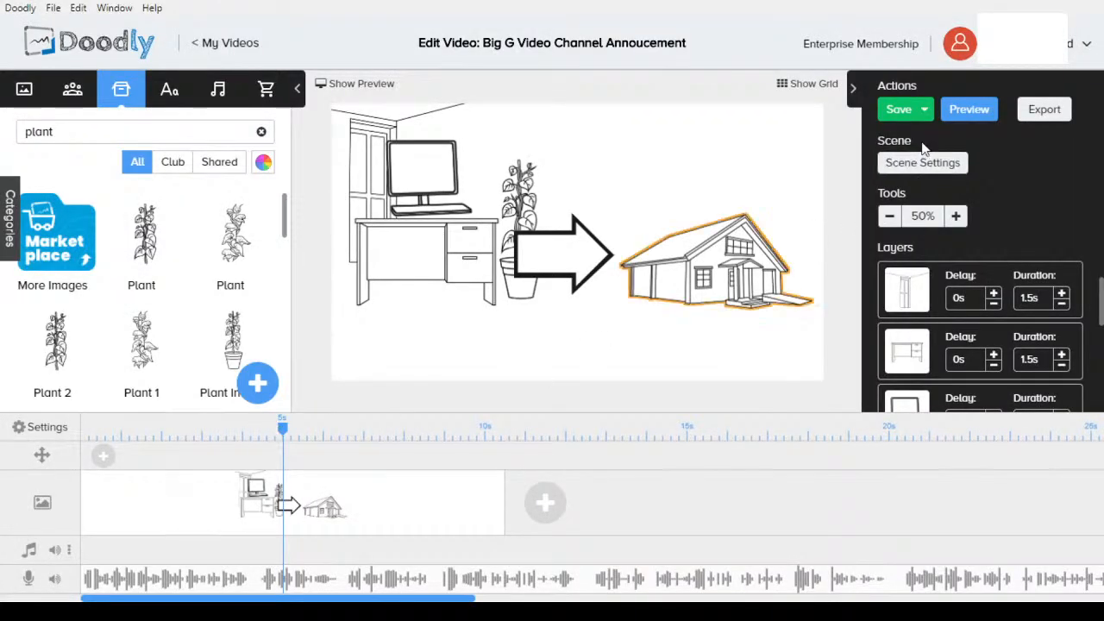
Preview the desk and house scene against the voice-over and add a new empty scene after it
click(970, 109)
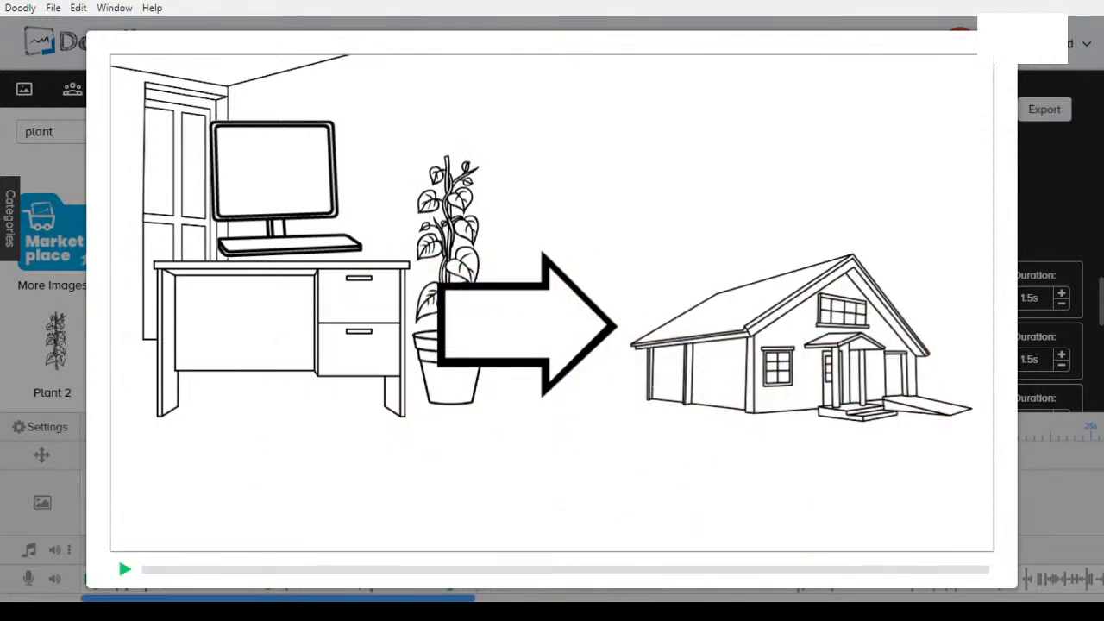
click(1003, 62)
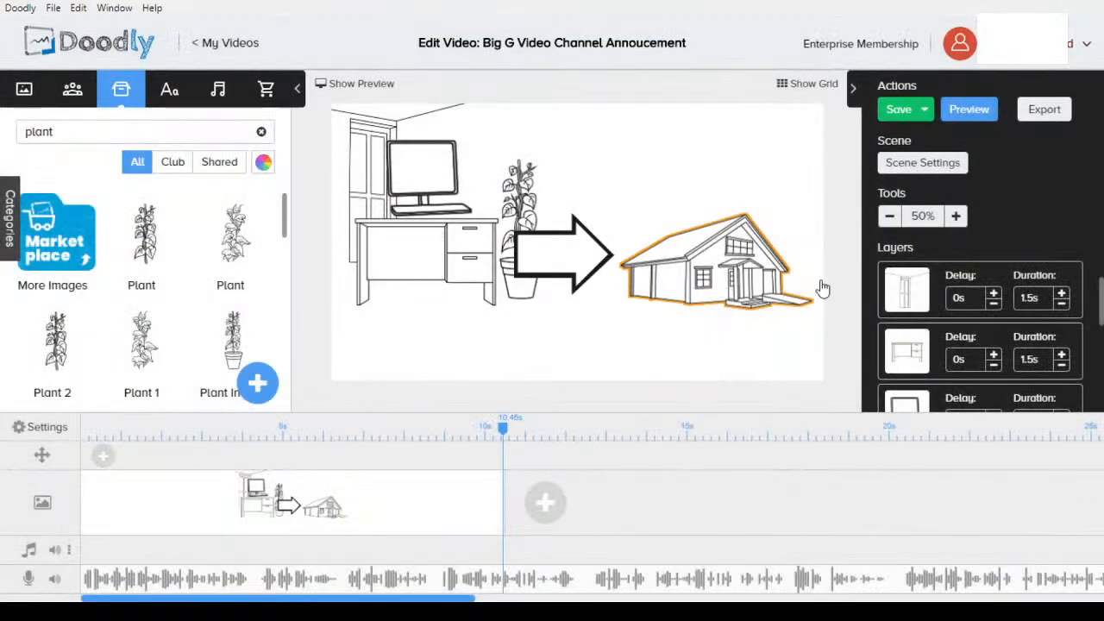
click(542, 512)
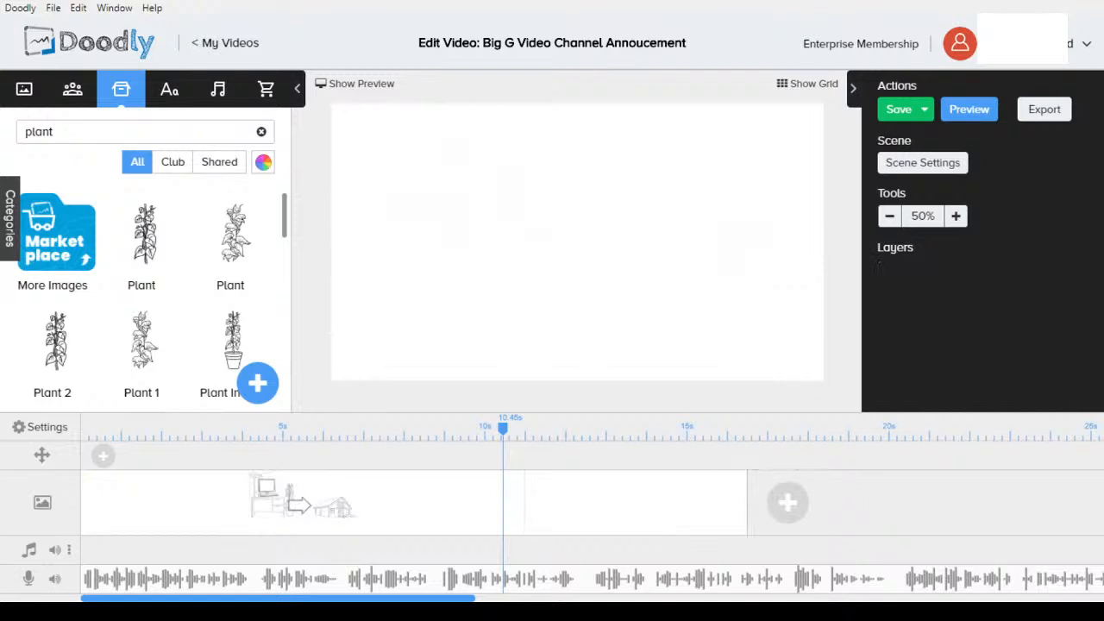
Search the characters for "photo" and add Baco Photographer to the left half of the new scene
double_click(182, 132)
click(73, 90)
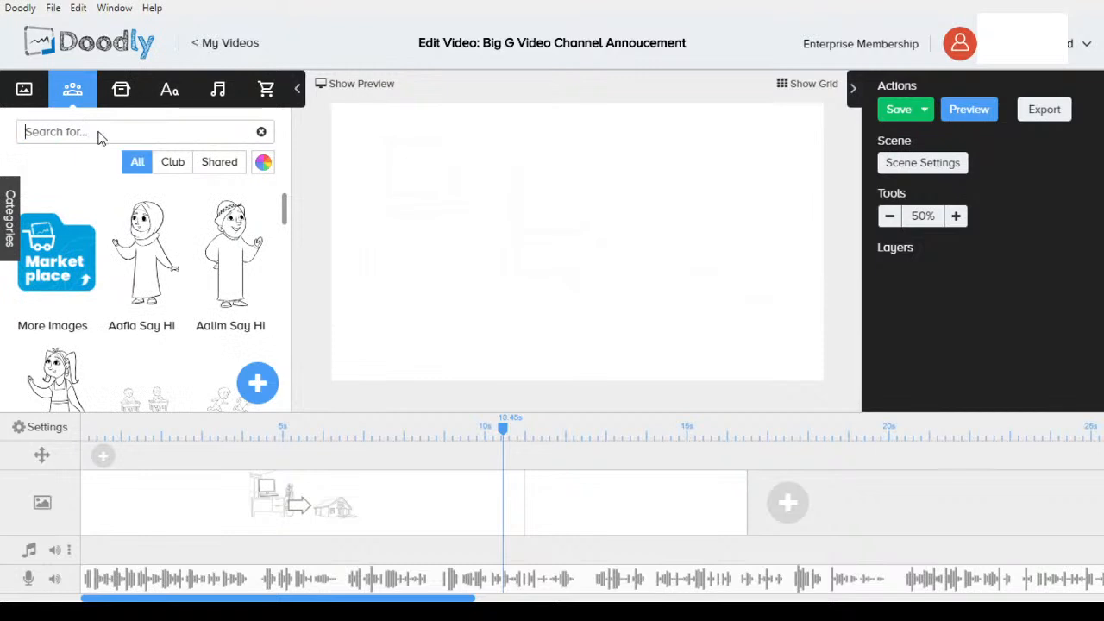
text(phoo)
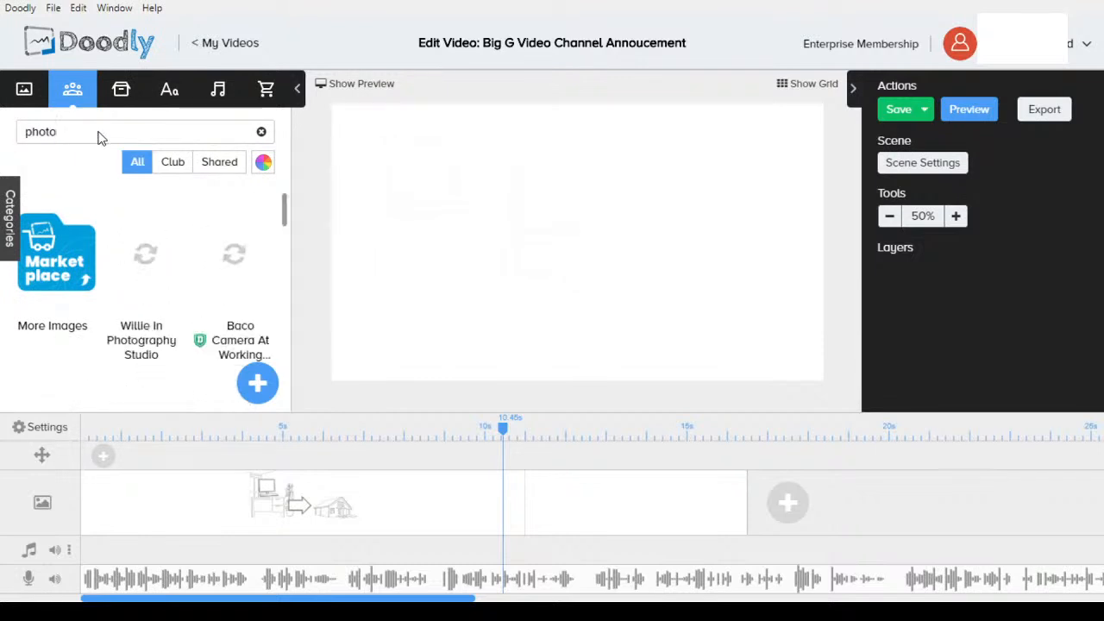
scroll(215, 293, down, 5)
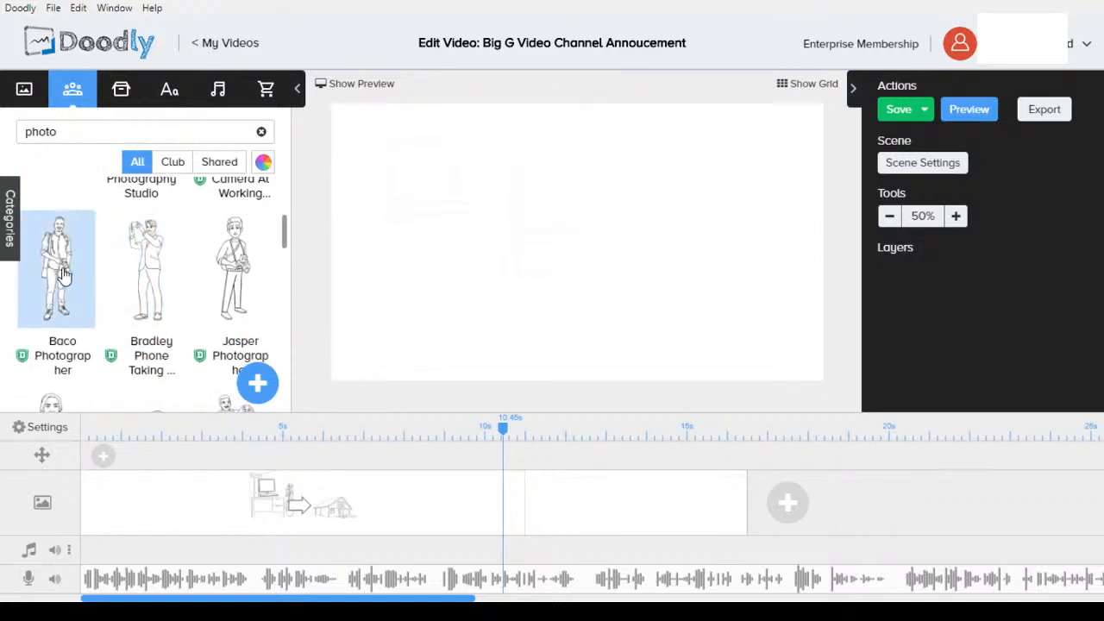
drag(507, 228, 424, 250)
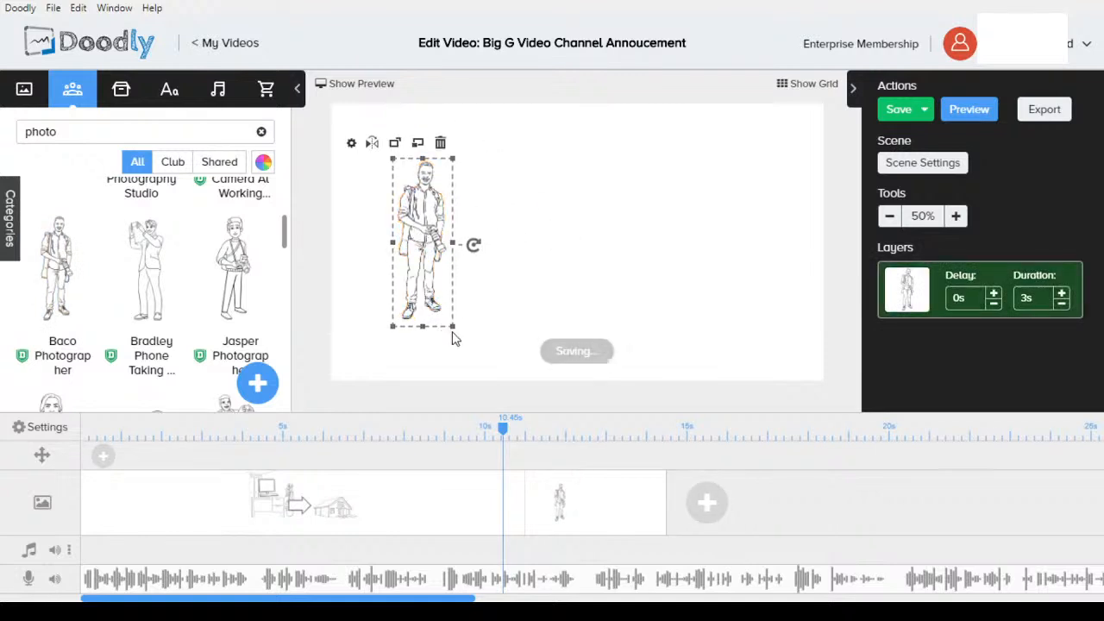
Enlarge the photographer to nearly the full scene height and move him close to the scene's left edge
drag(454, 332, 496, 388)
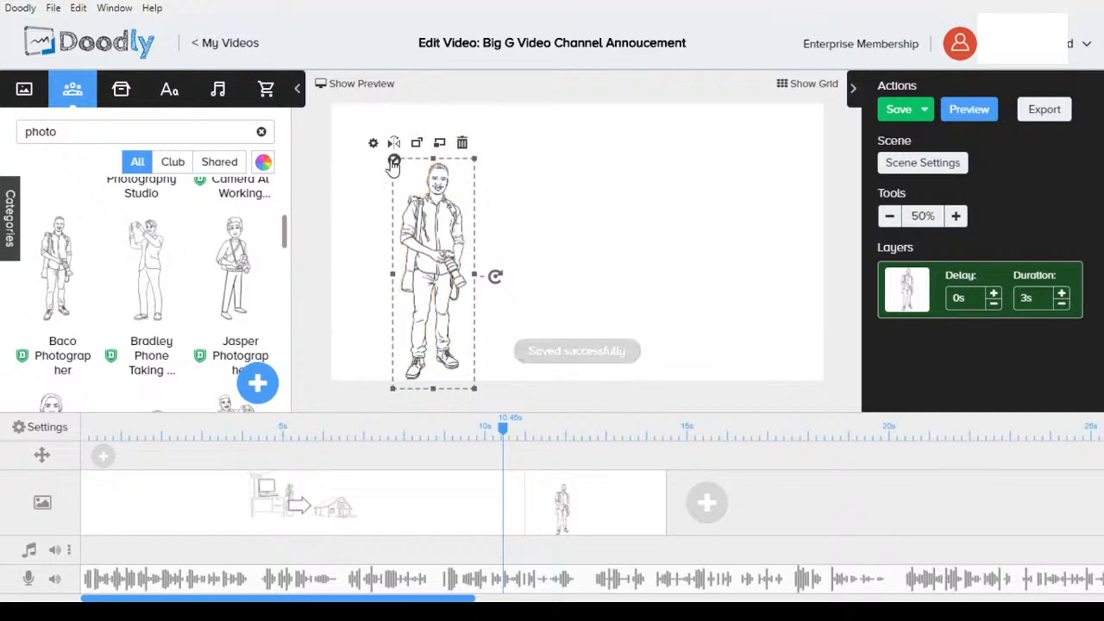
drag(394, 164, 375, 111)
drag(416, 189, 396, 185)
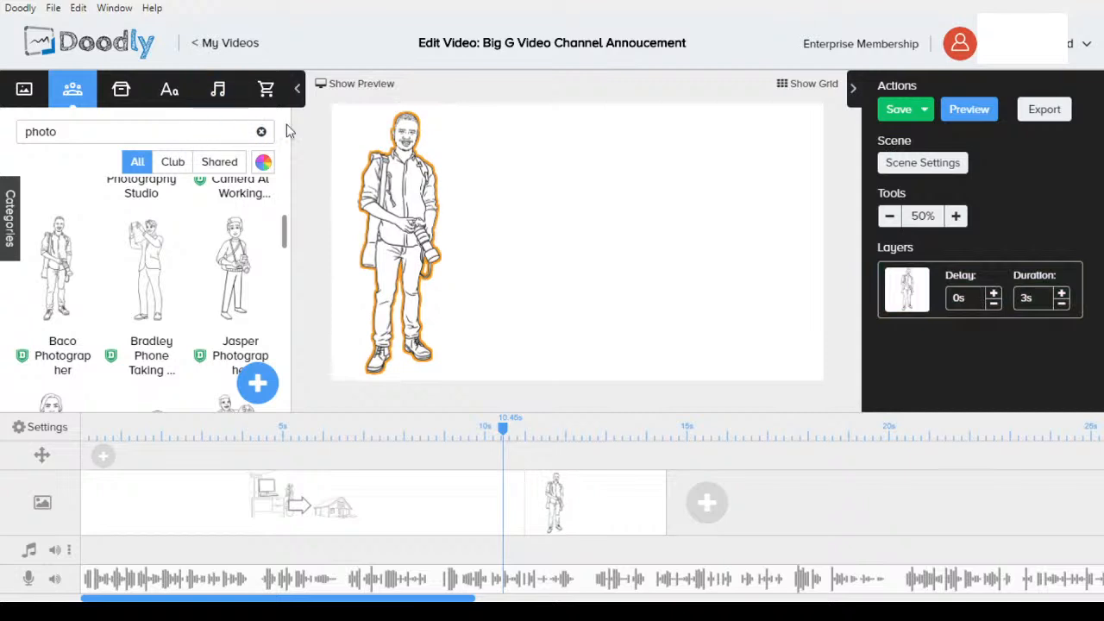
Search the props for "cross" and place the bold X-shaped Cross over the photographer
click(121, 92)
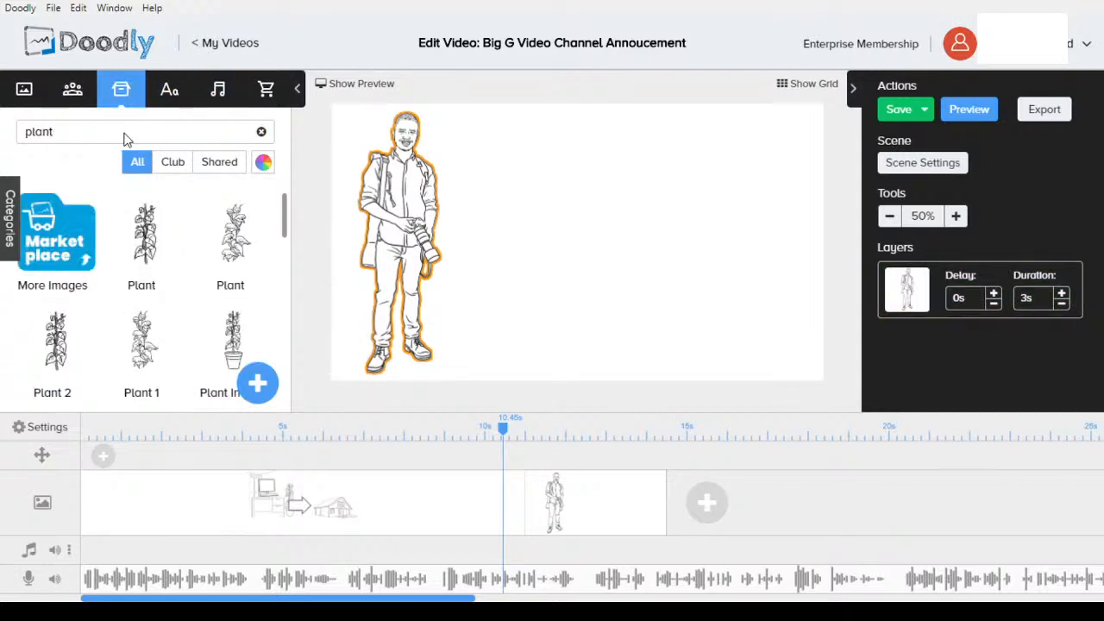
double_click(123, 134)
text(cross)
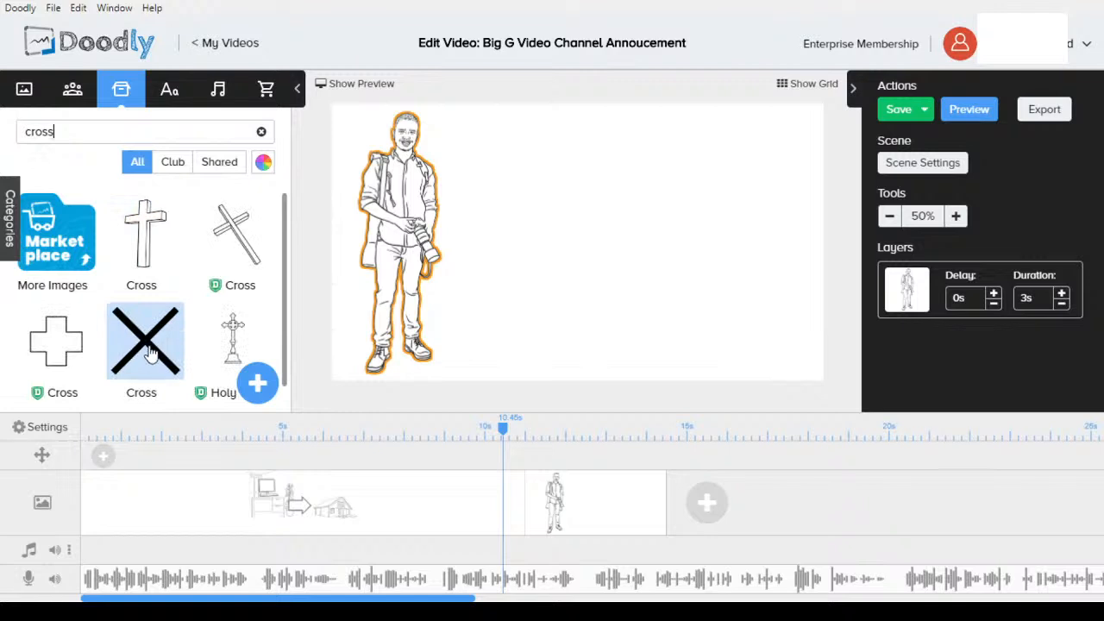
drag(154, 347, 394, 239)
Move the photographer and the cross to the middle of the scene, with the cross over his body
click(570, 306)
drag(384, 362, 543, 351)
drag(409, 250, 574, 244)
Set the drawing duration of both the photographer and the cross to 2s
click(1063, 304)
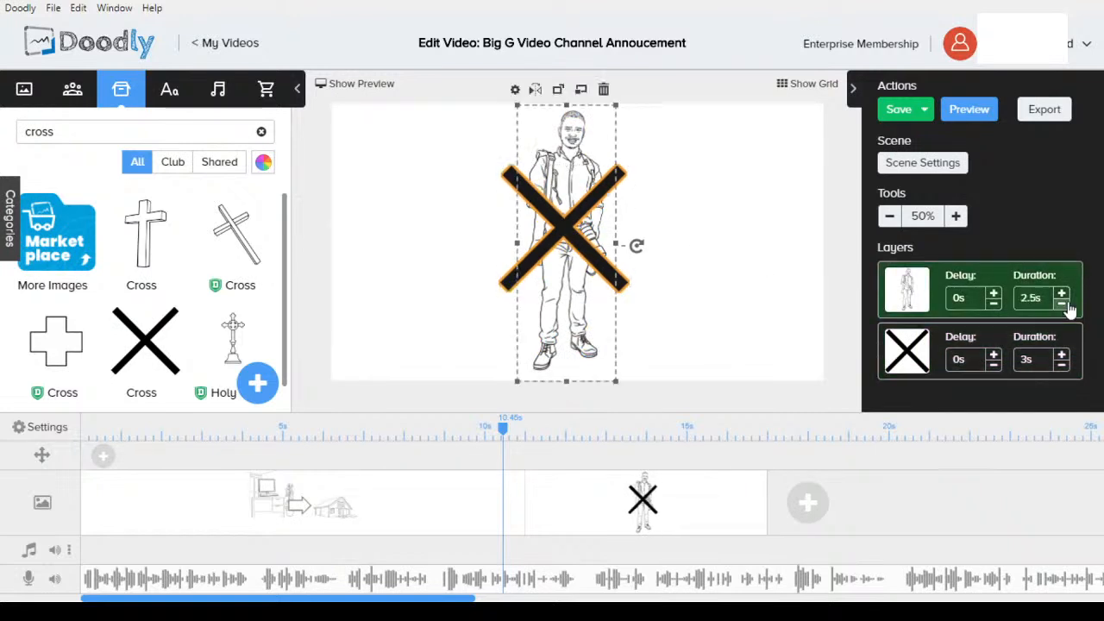
click(1063, 303)
click(1062, 365)
click(1062, 365)
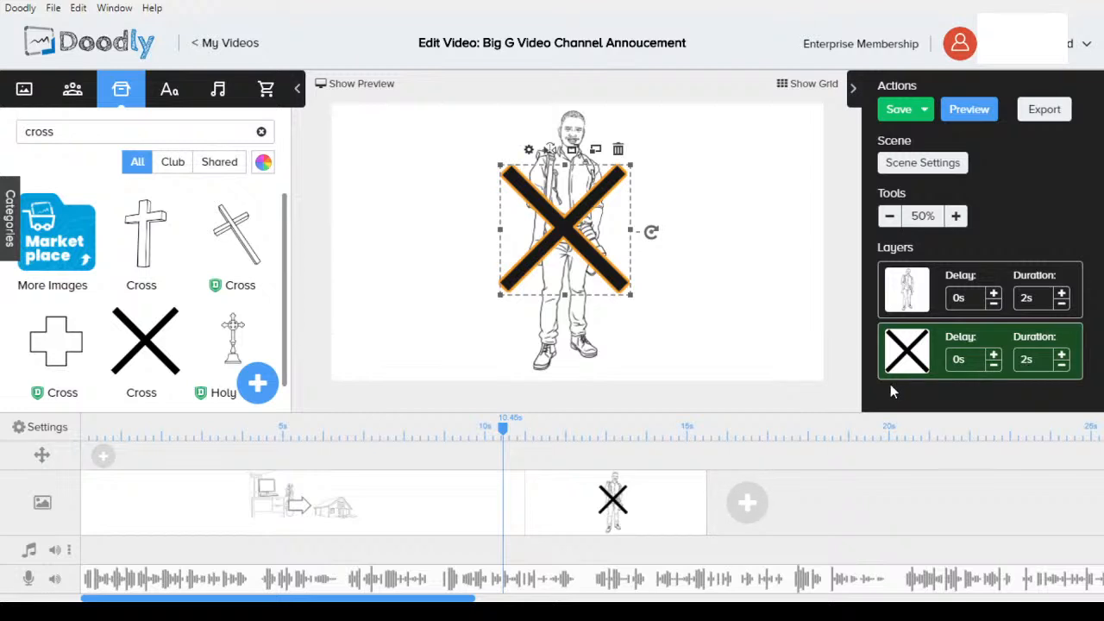
Add a new empty scene after the crossed-out photographer and search the props for "youtube" and "channel"
click(749, 502)
double_click(123, 135)
text(youtube)
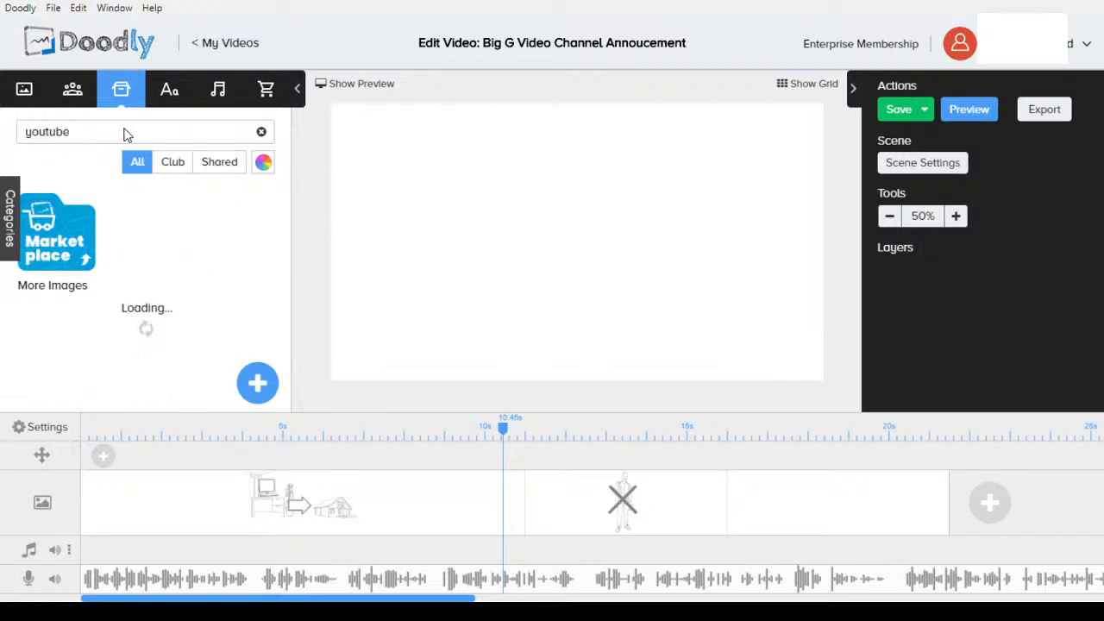
double_click(123, 134)
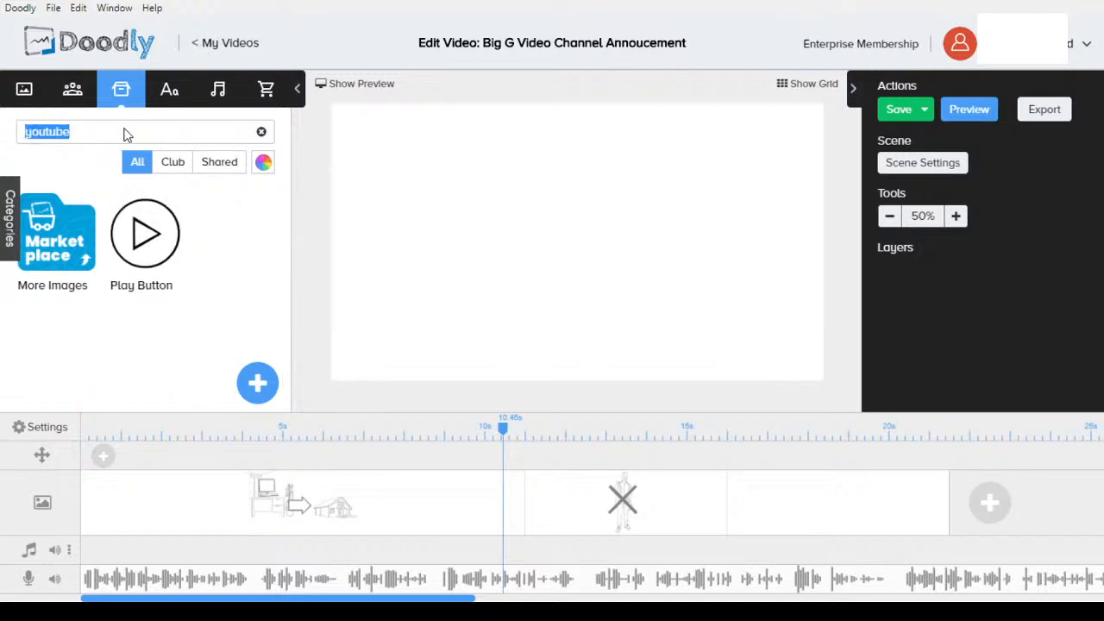
text(channel)
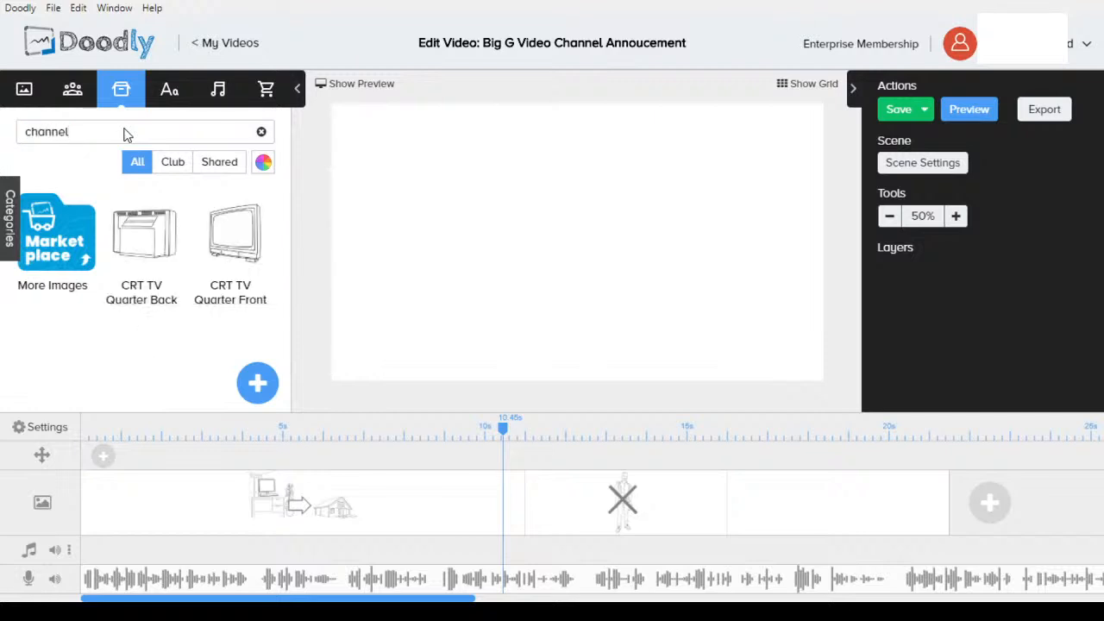
Search the props for "social media" and add Man Using A Laptop Exploring to the middle of the new scene
double_click(123, 134)
text(social media)
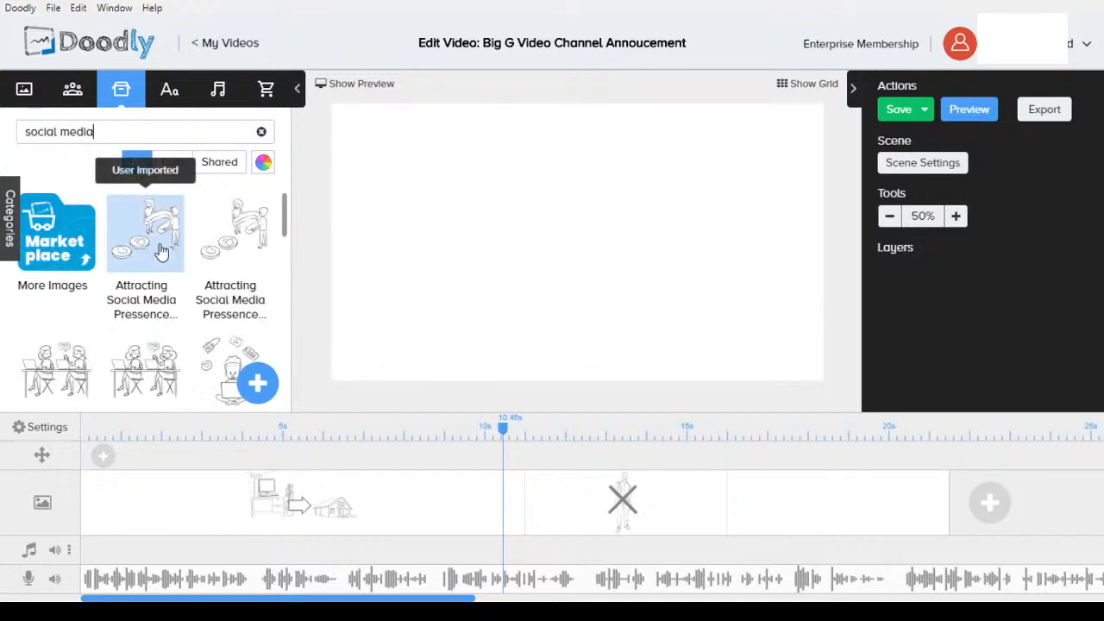
scroll(162, 250, down, 1)
scroll(164, 246, down, 5)
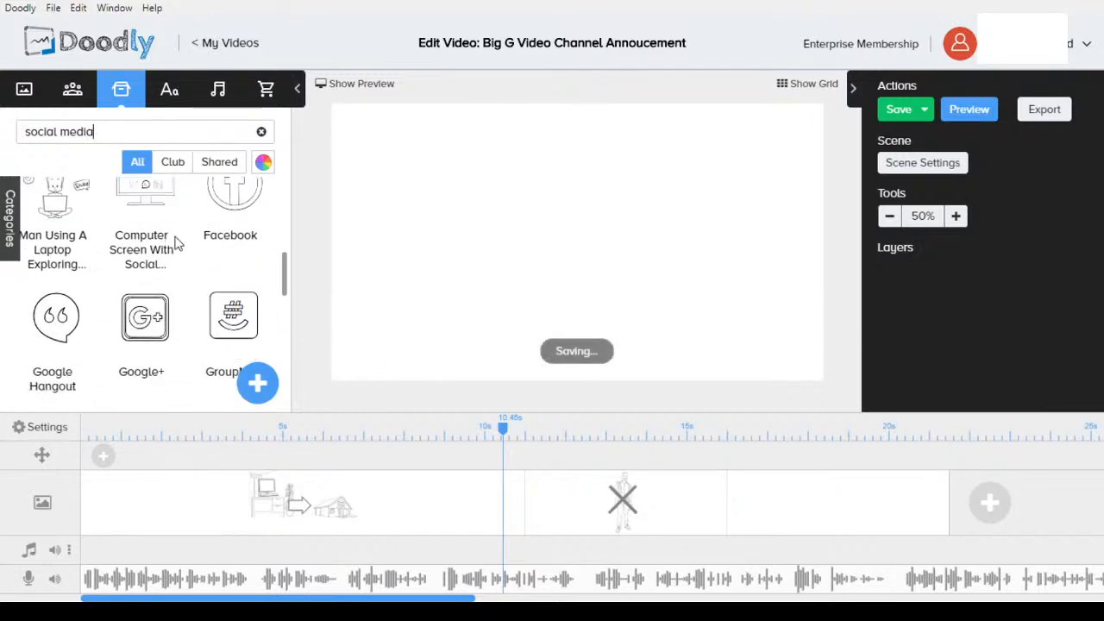
scroll(214, 271, up, 1)
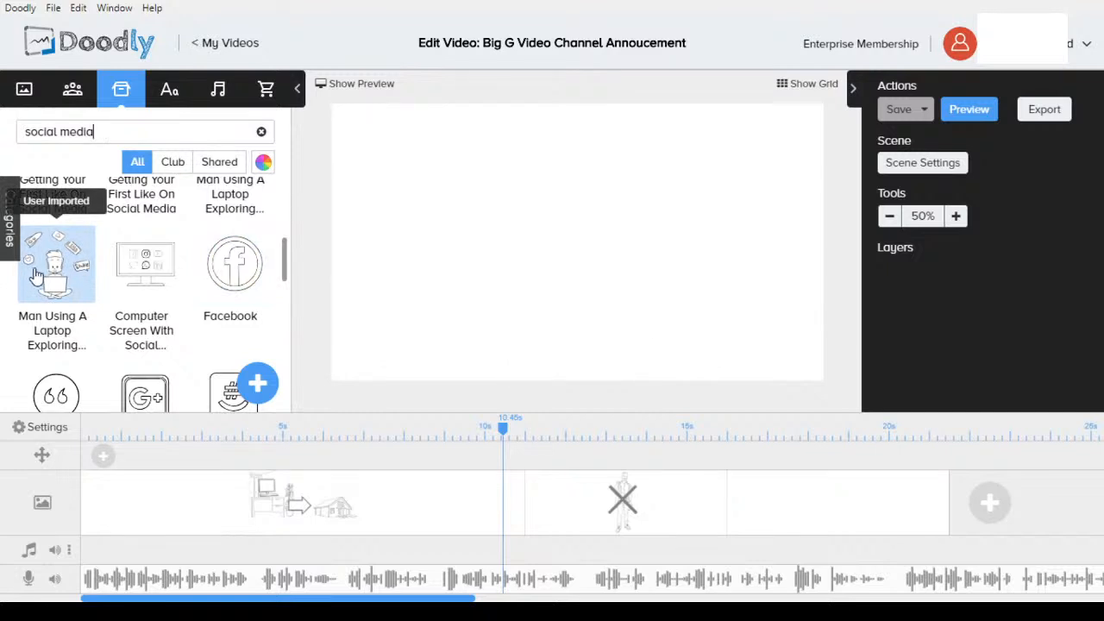
drag(544, 270, 543, 269)
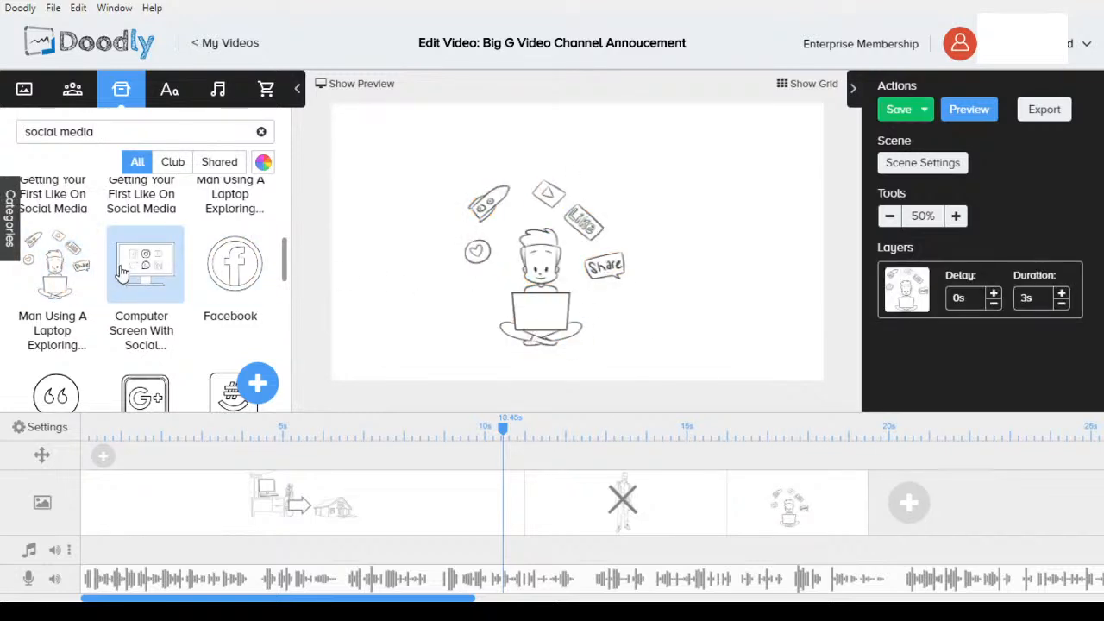
scroll(121, 271, down, 3)
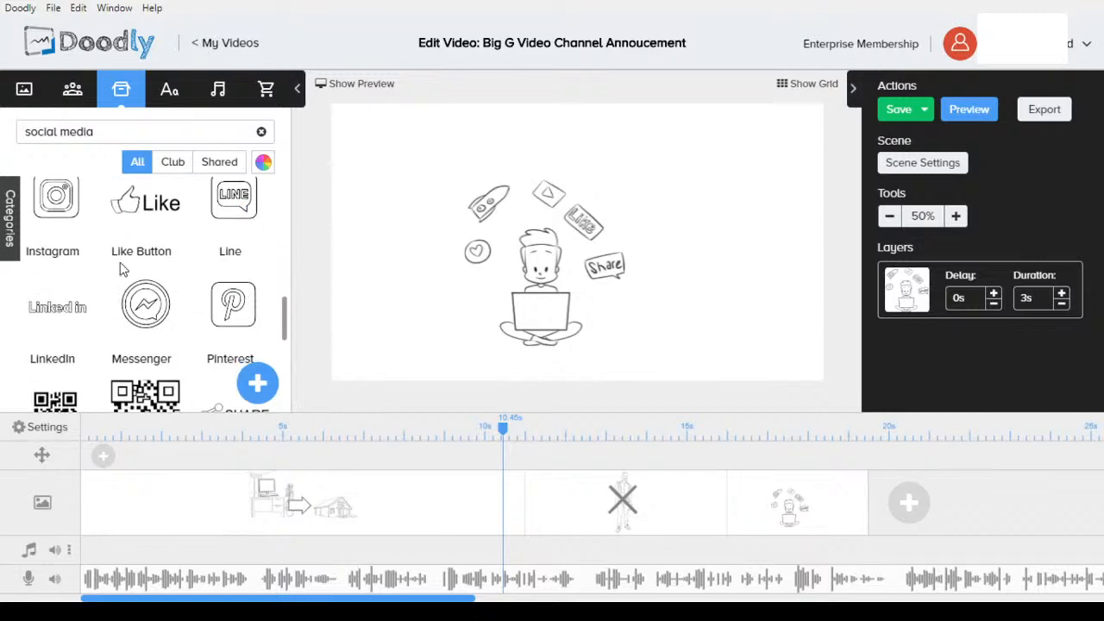
scroll(121, 271, down, 2)
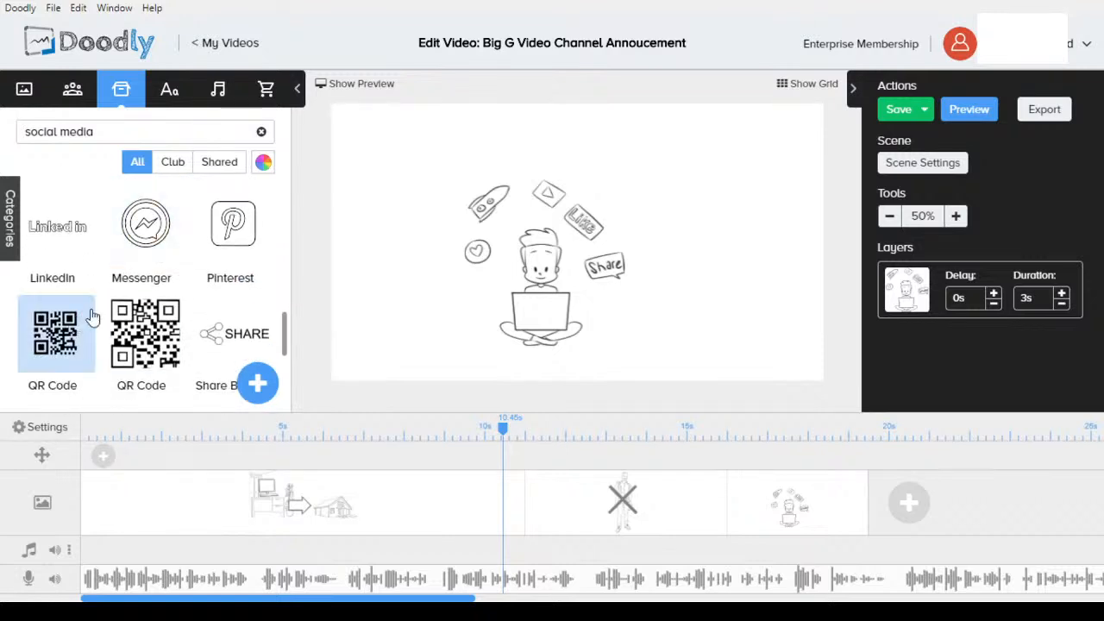
scroll(121, 250, down, 2)
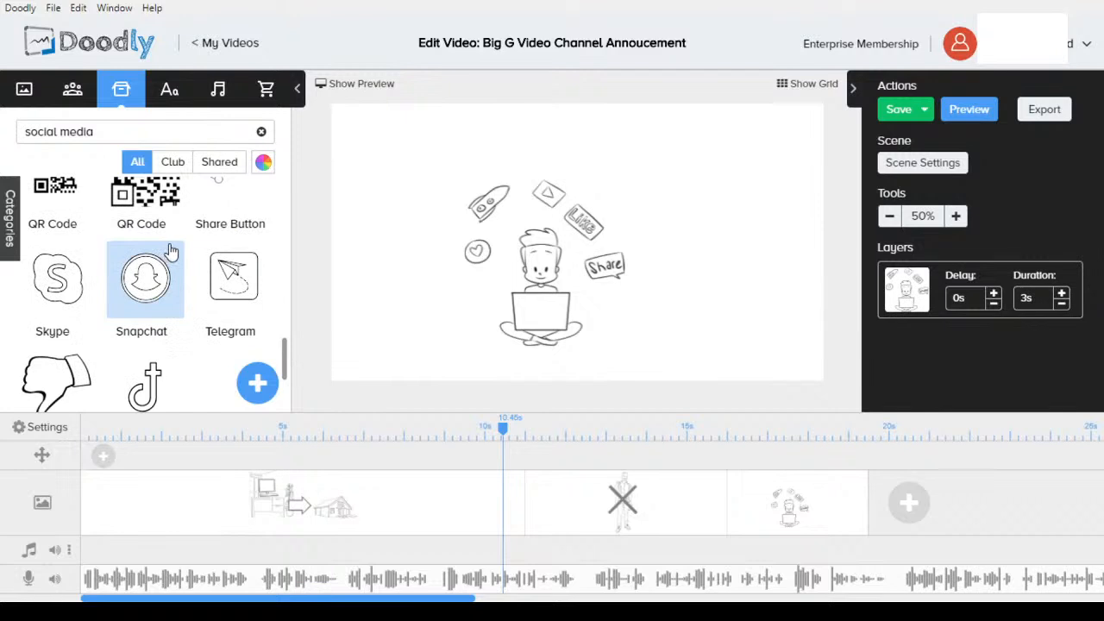
scroll(170, 254, down, 1)
scroll(170, 259, up, 5)
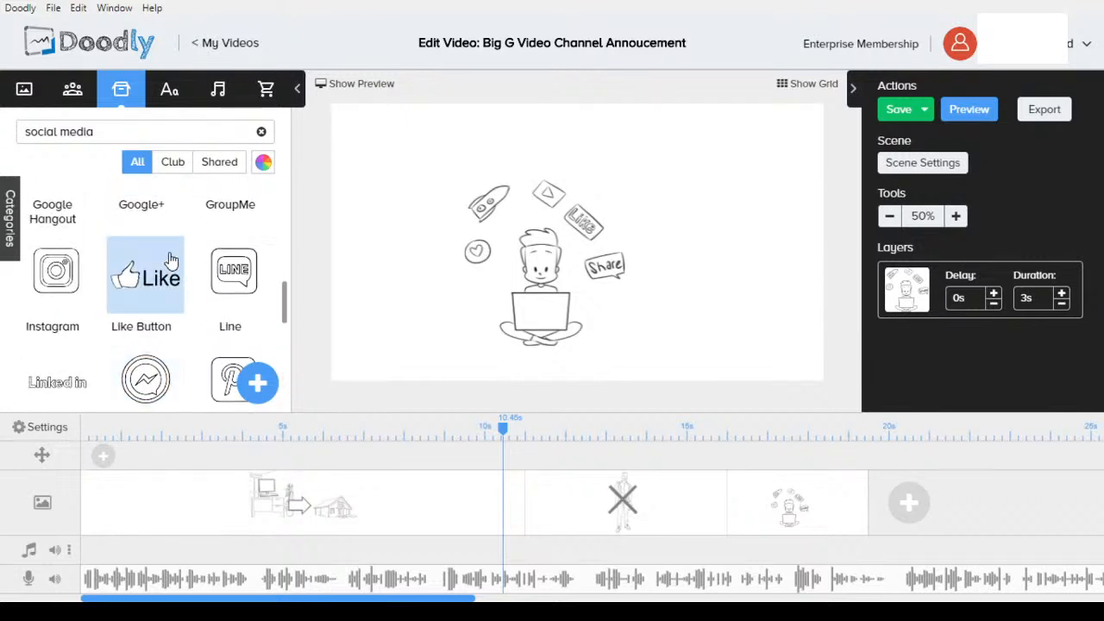
scroll(172, 259, up, 3)
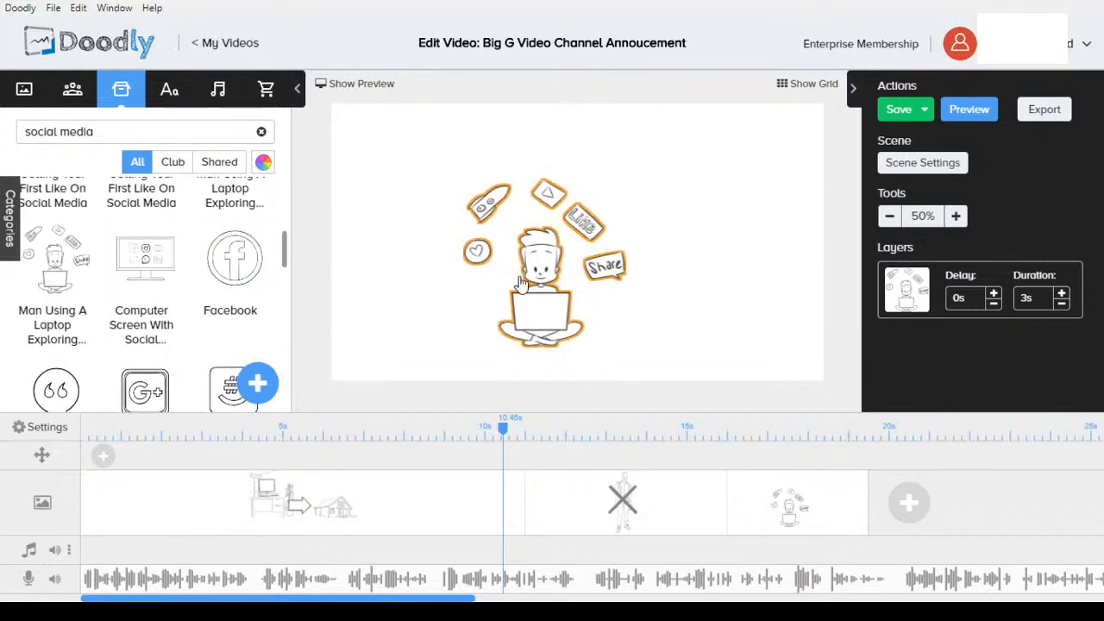
Enlarge the man with the laptop to nearly the full scene height and centre him in the scene
click(616, 344)
mouse_move(626, 350)
mouse_down()
mouse_move(656, 386)
mouse_move(649, 371)
mouse_up()
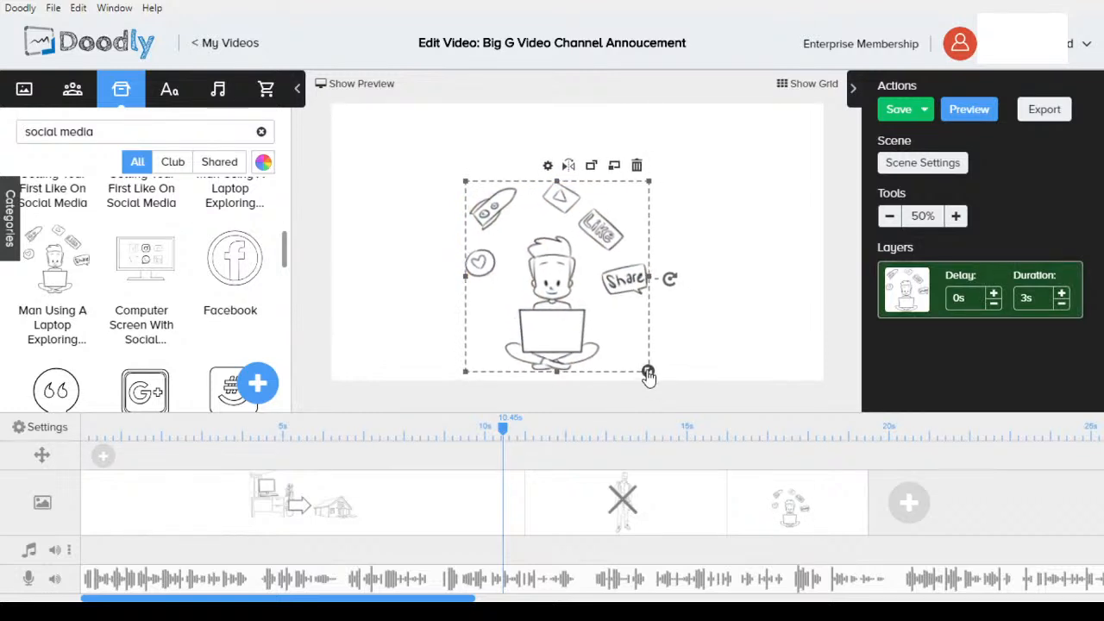
drag(467, 185, 394, 107)
drag(504, 265, 569, 267)
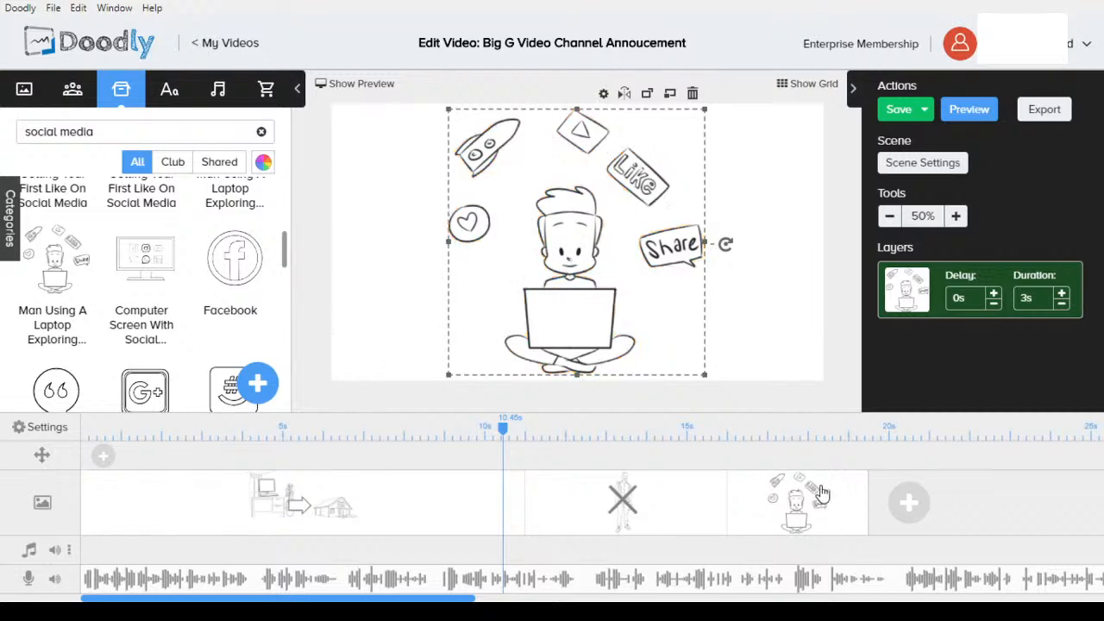
Add a pan and zoom effect and position it to span the scene of the man with the laptop
scroll(800, 435, down, 4)
click(553, 437)
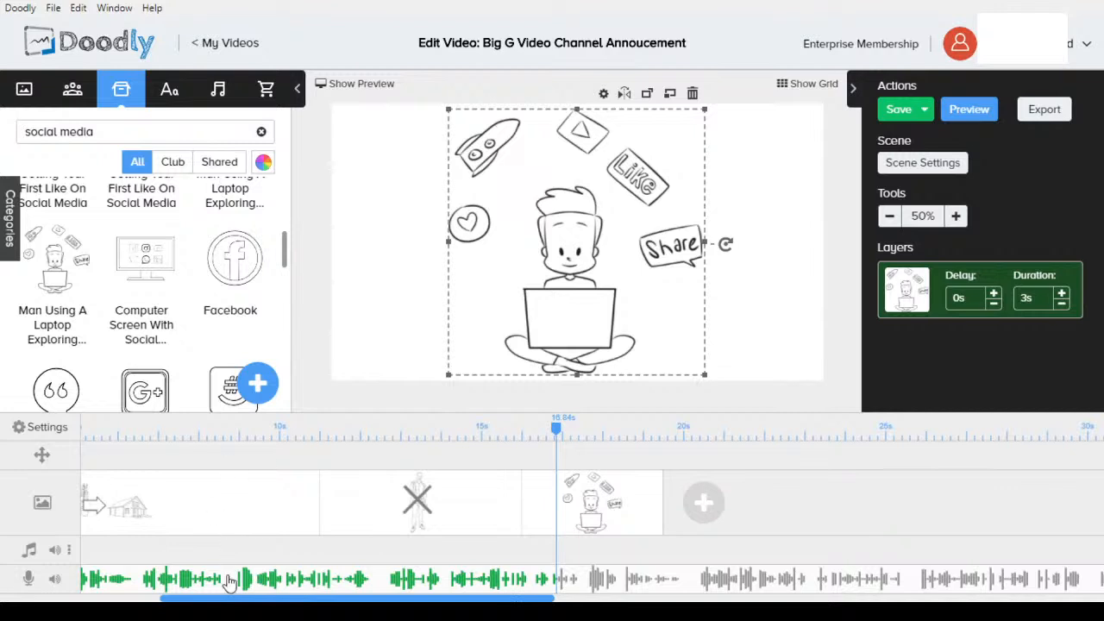
drag(218, 601, 141, 602)
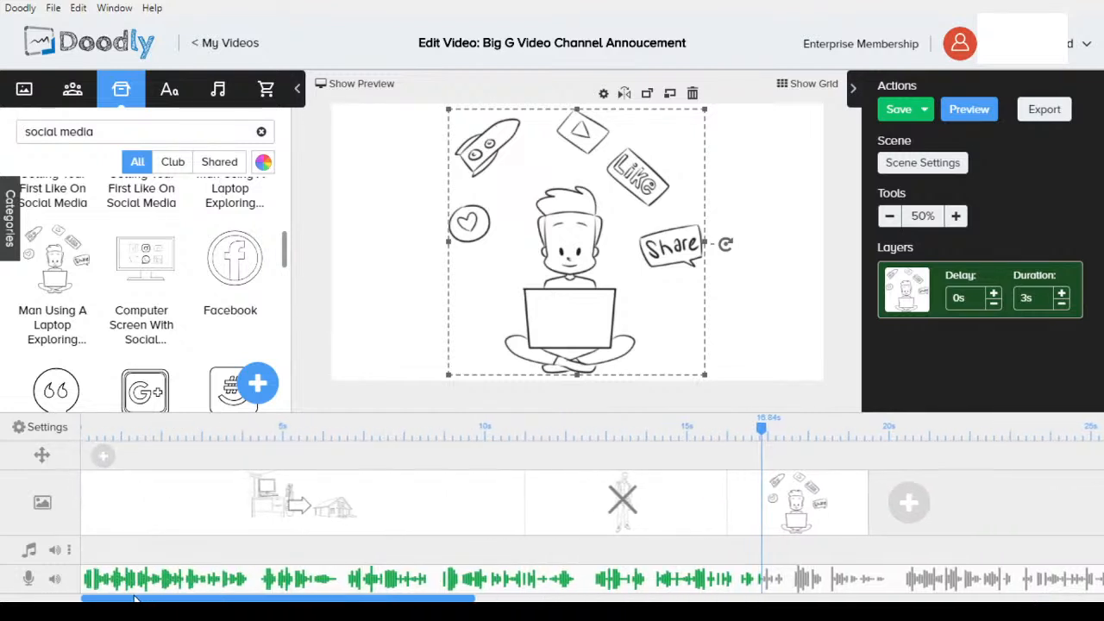
click(103, 459)
drag(109, 460, 867, 449)
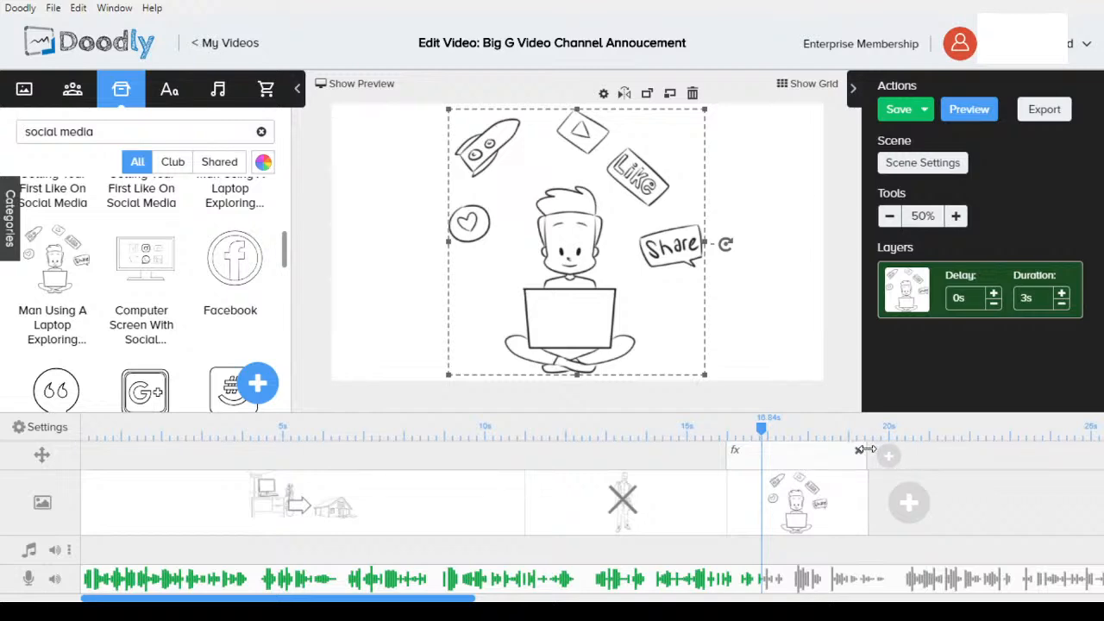
Shrink the effect's start frame to about two thirds of the scene, centre it, and apply the pan and zoom settings
click(787, 469)
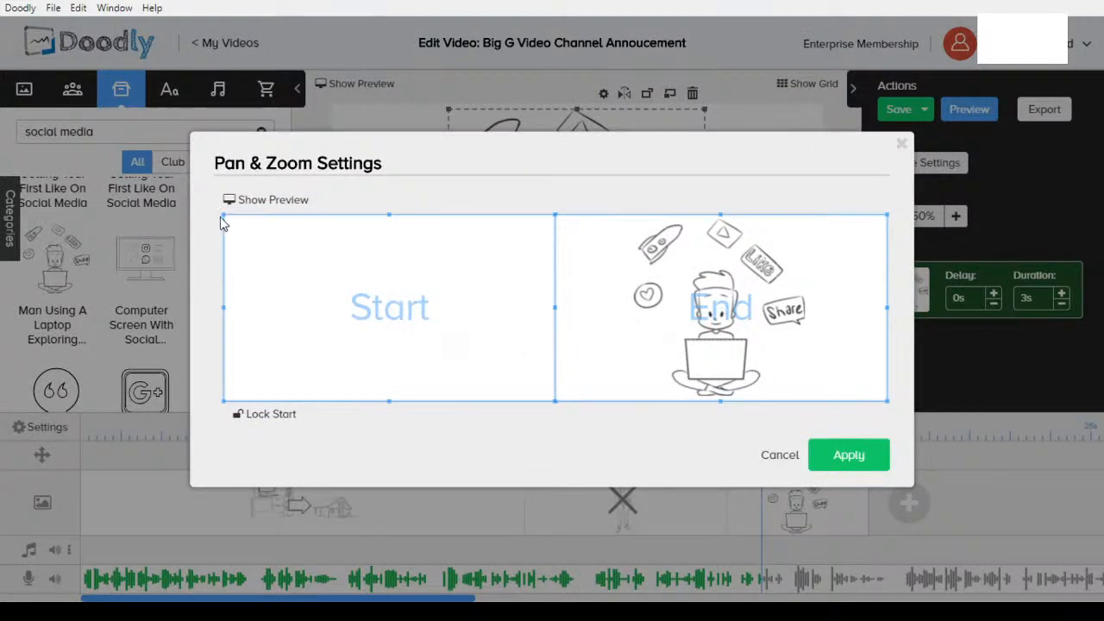
drag(226, 221, 344, 282)
drag(414, 331, 355, 304)
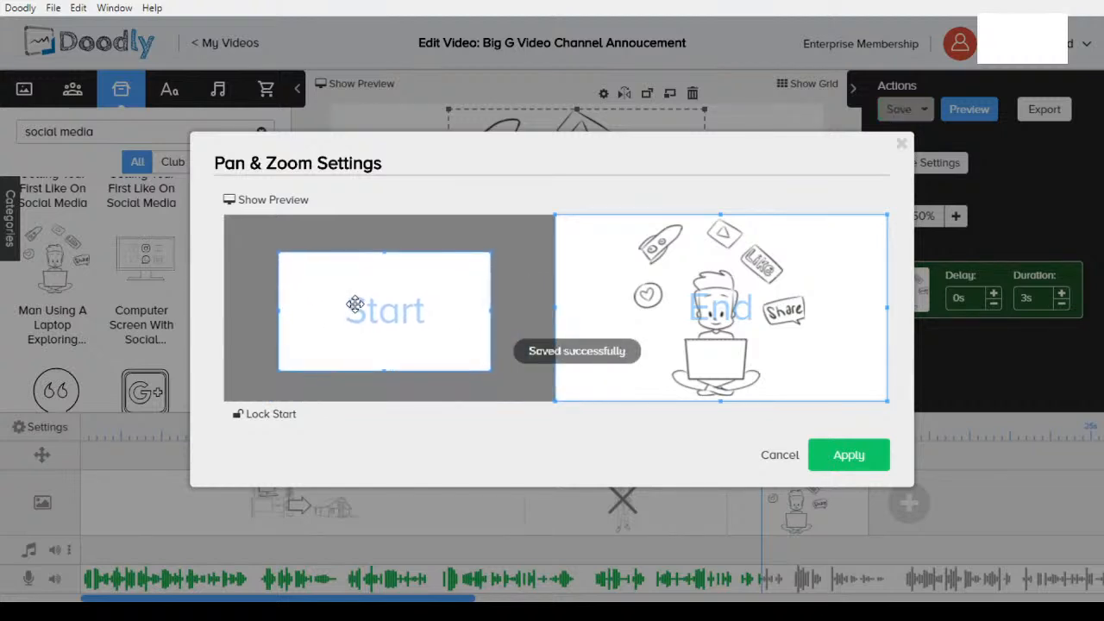
click(841, 457)
Preview the pan and zoom effect from just before the scene of the man with the laptop
drag(761, 429, 726, 431)
click(354, 84)
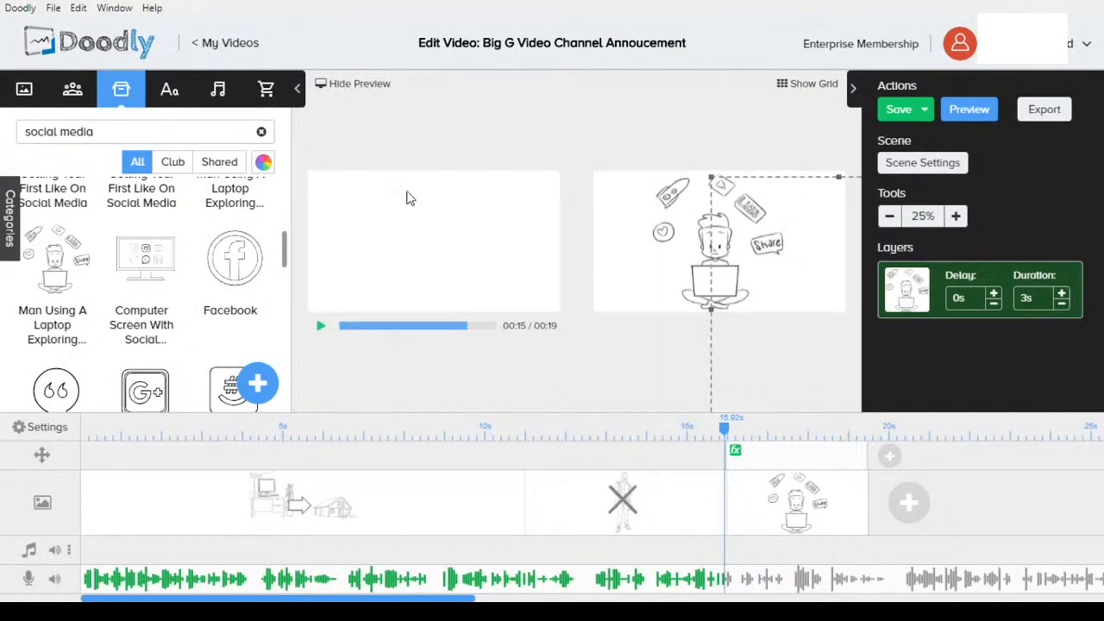
click(321, 328)
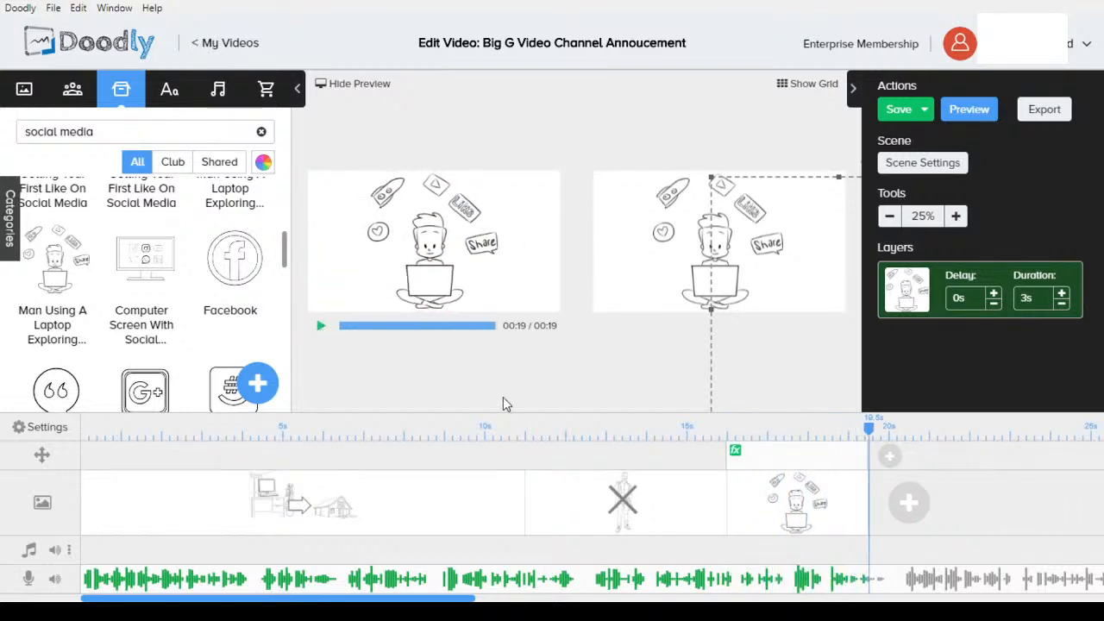
Add a new empty scene at the end and search the props for "focus" and "video editing"
click(907, 506)
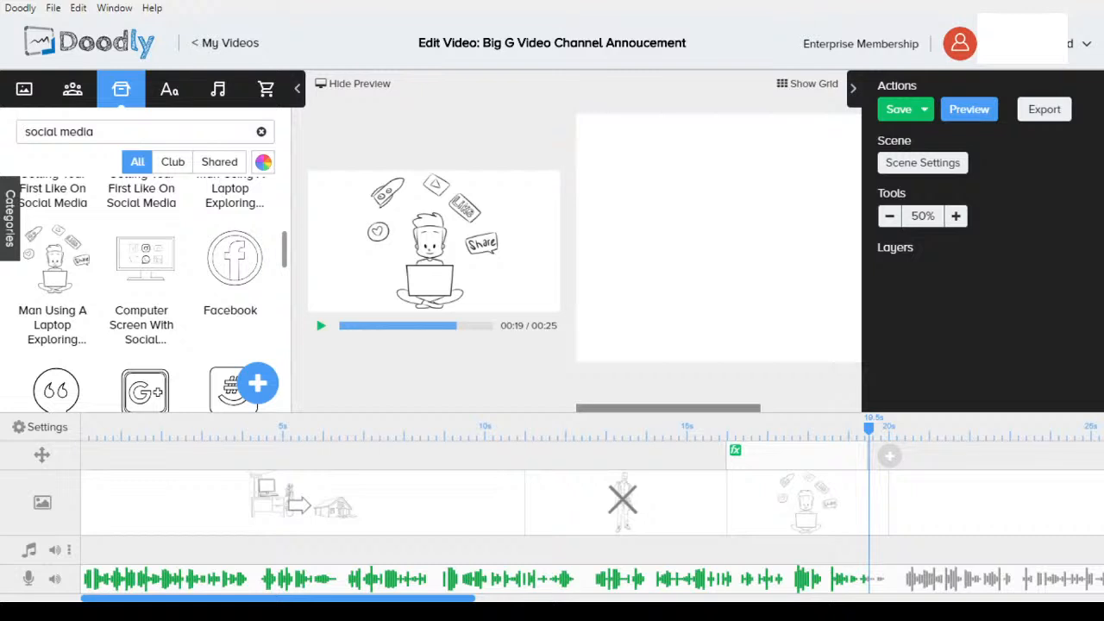
double_click(86, 132)
triple_click(95, 135)
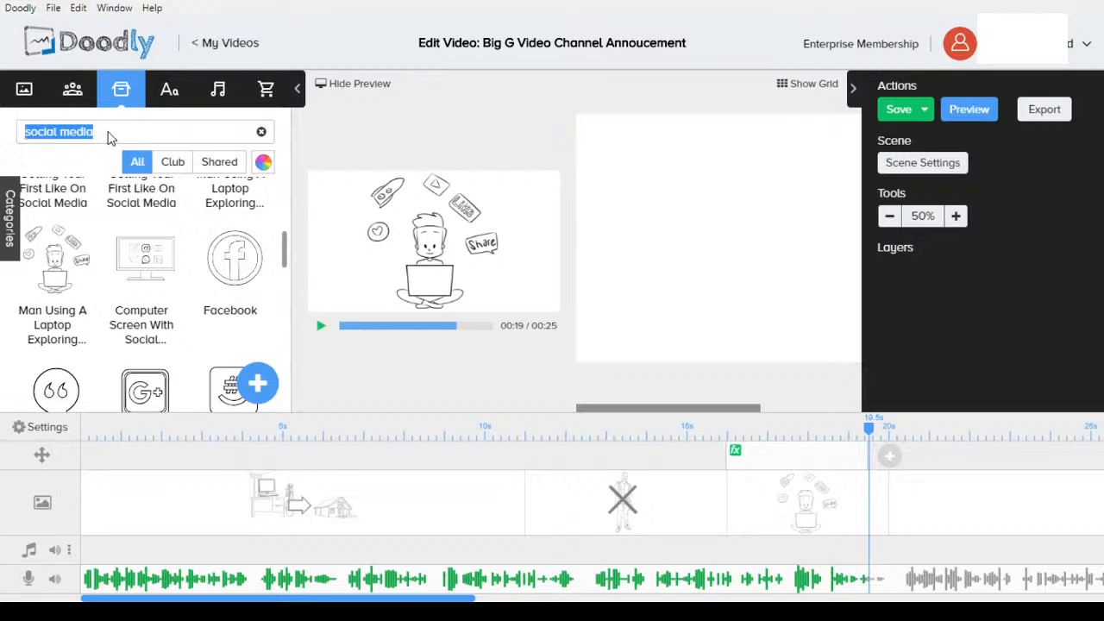
text(focus)
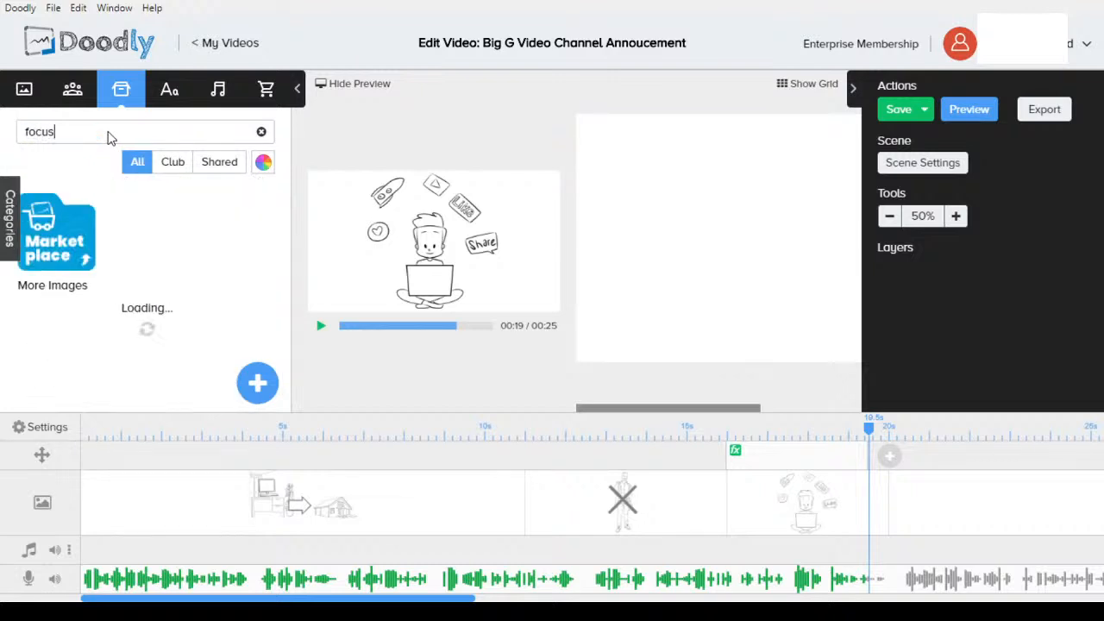
double_click(109, 135)
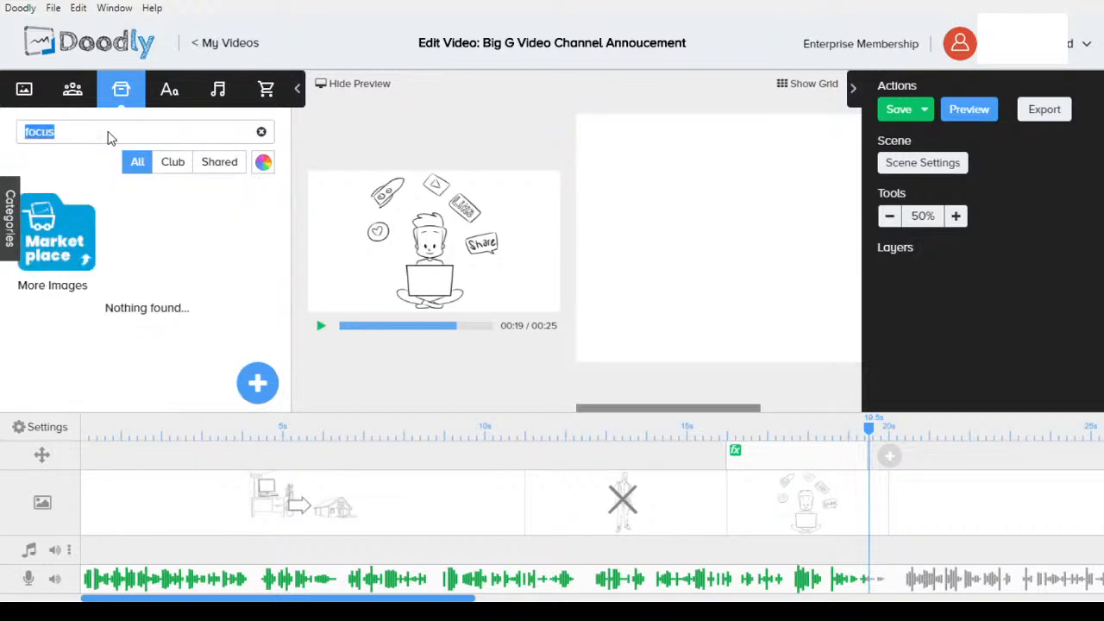
text(video editing)
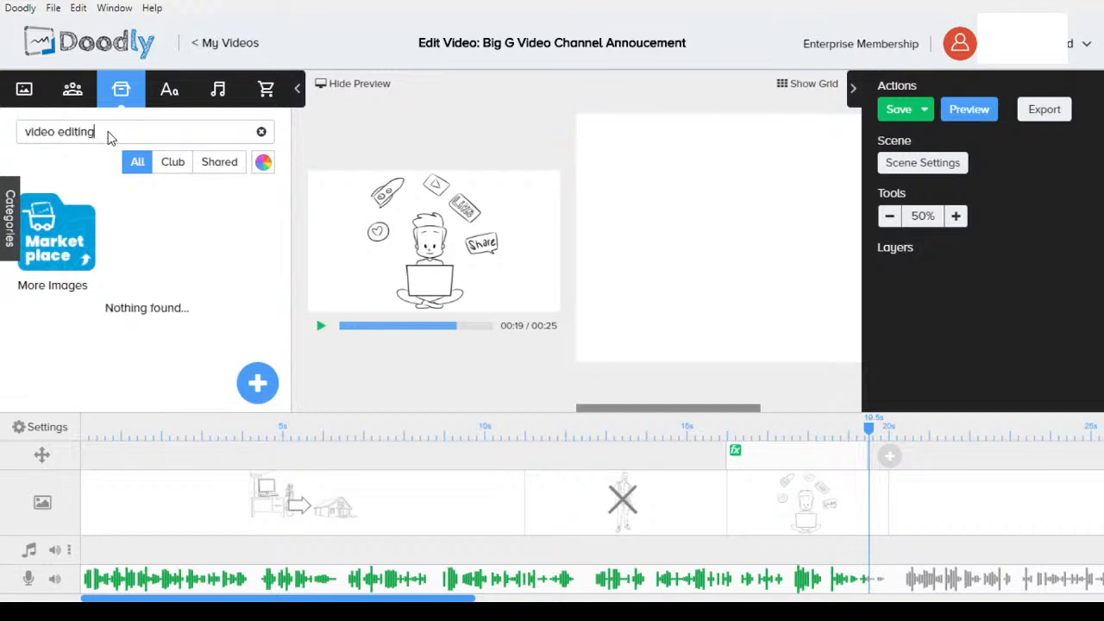
Search the props for "laptop", add the front-view open Laptop to the new scene, and enlarge it to about half the scene width
double_click(109, 138)
triple_click(110, 138)
text(laptop)
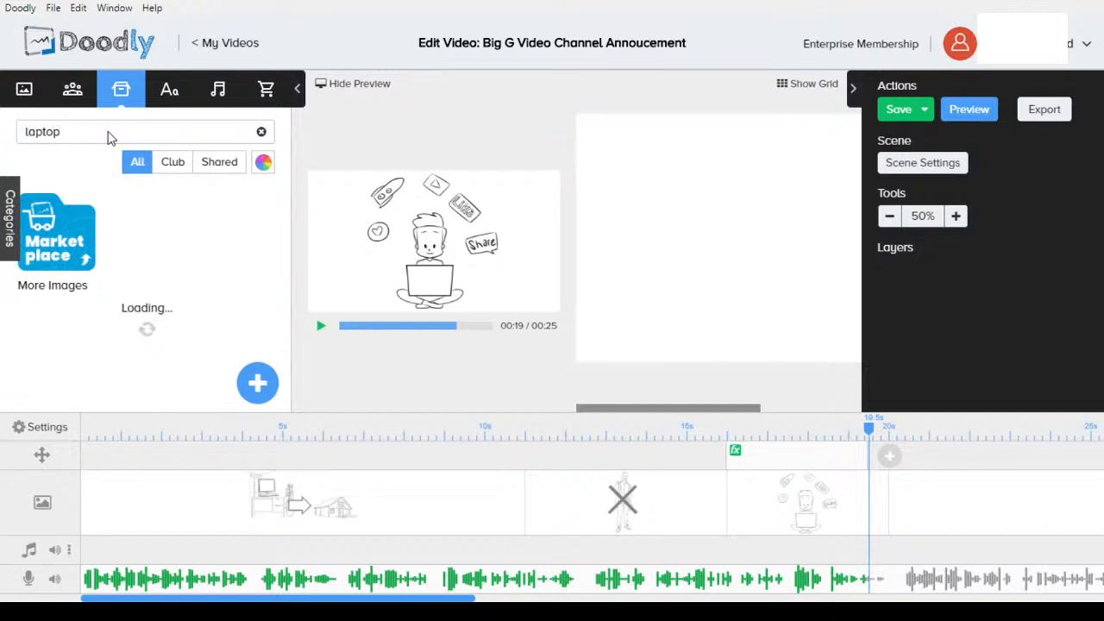
click(367, 86)
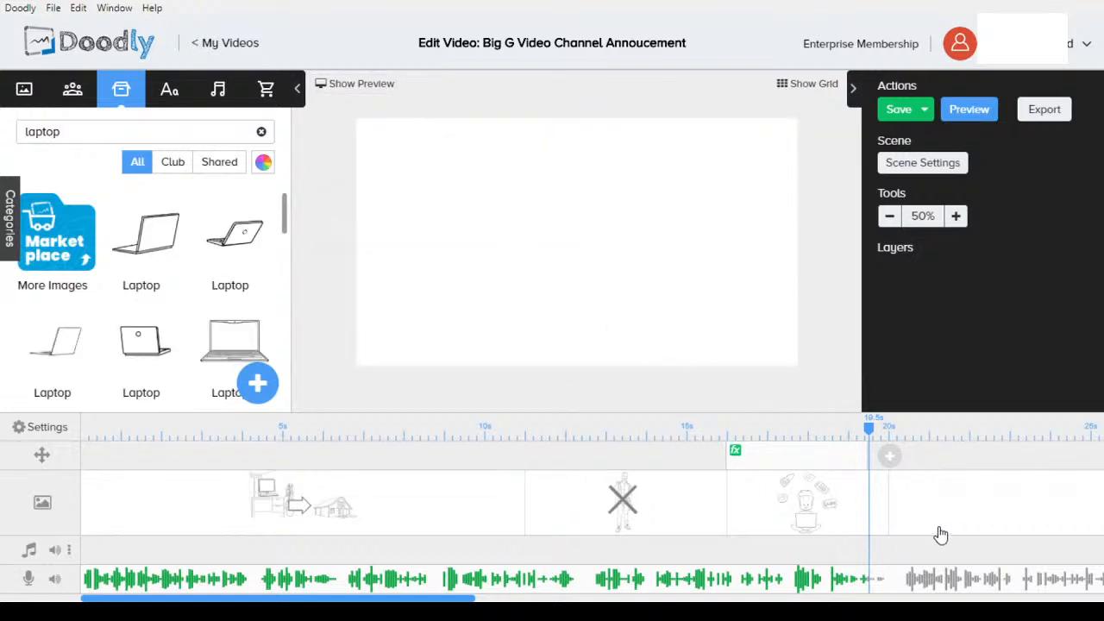
click(951, 429)
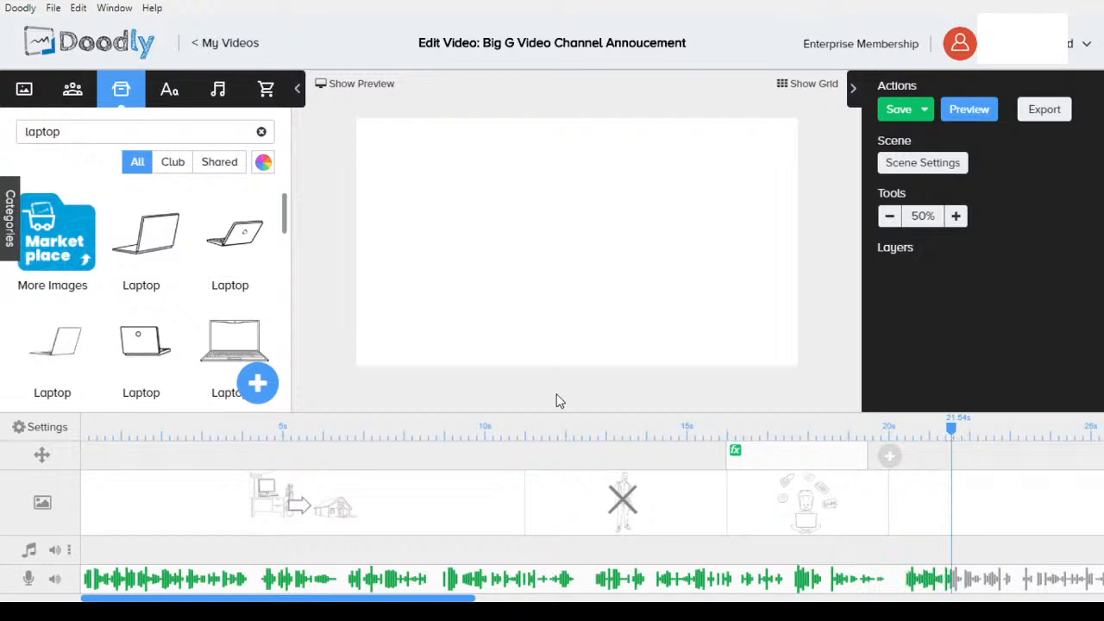
drag(222, 338, 483, 251)
click(488, 254)
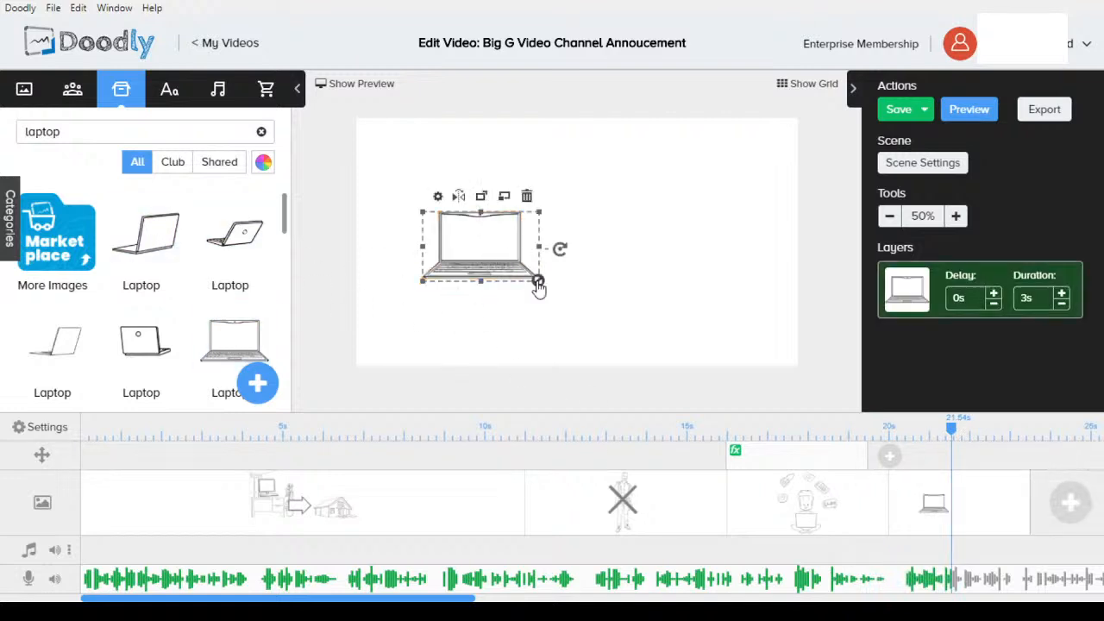
drag(539, 284, 660, 360)
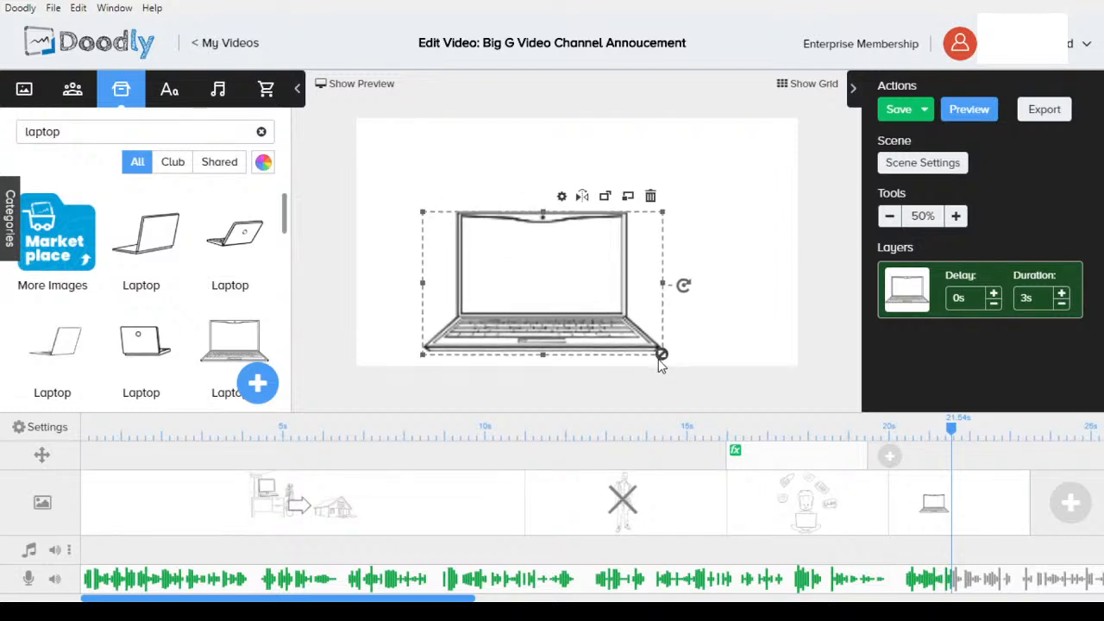
Enlarge the laptop to about 70 percent of the scene width and centre it in the lower part of the scene
drag(562, 271, 602, 272)
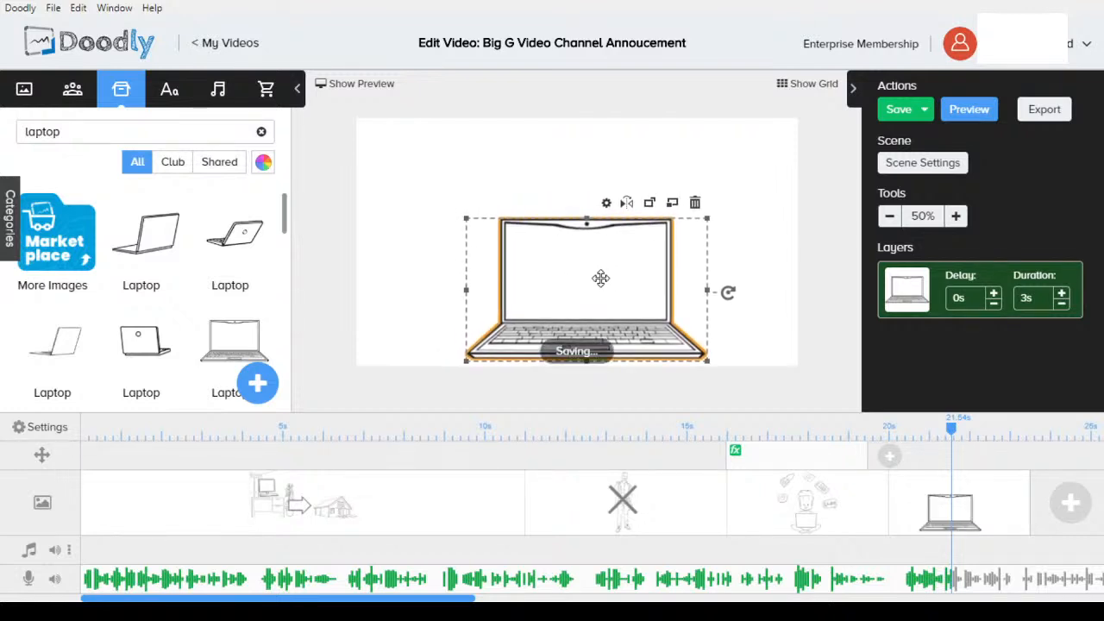
drag(464, 210, 401, 168)
drag(527, 228, 547, 228)
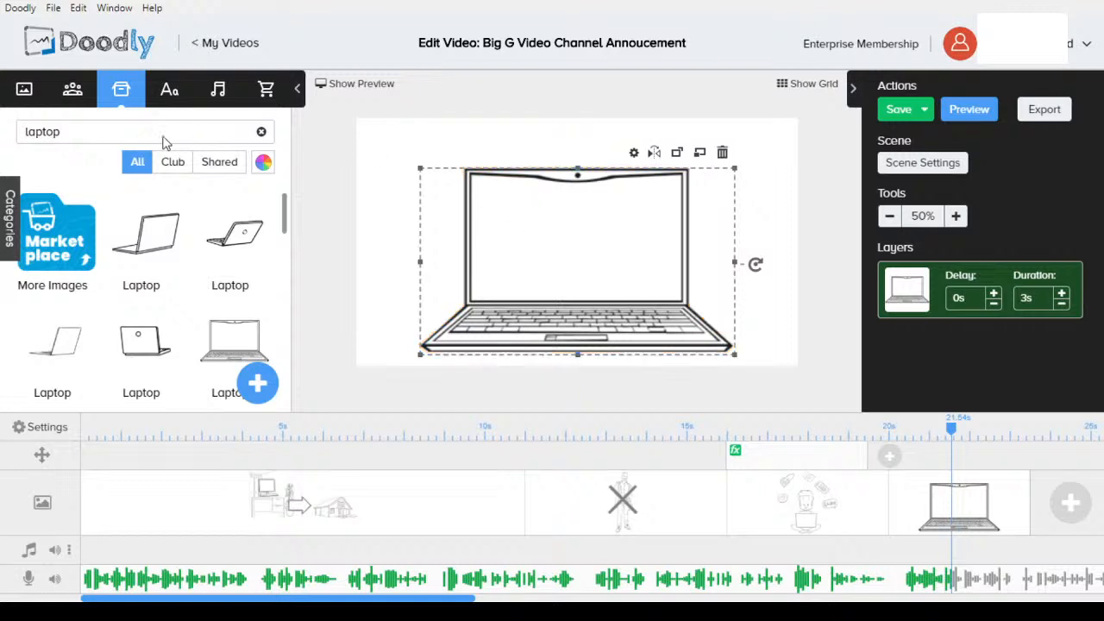
Search the props for "camera" and add the Camera Flash on the left half of the laptop's screen
double_click(123, 140)
text(camera)
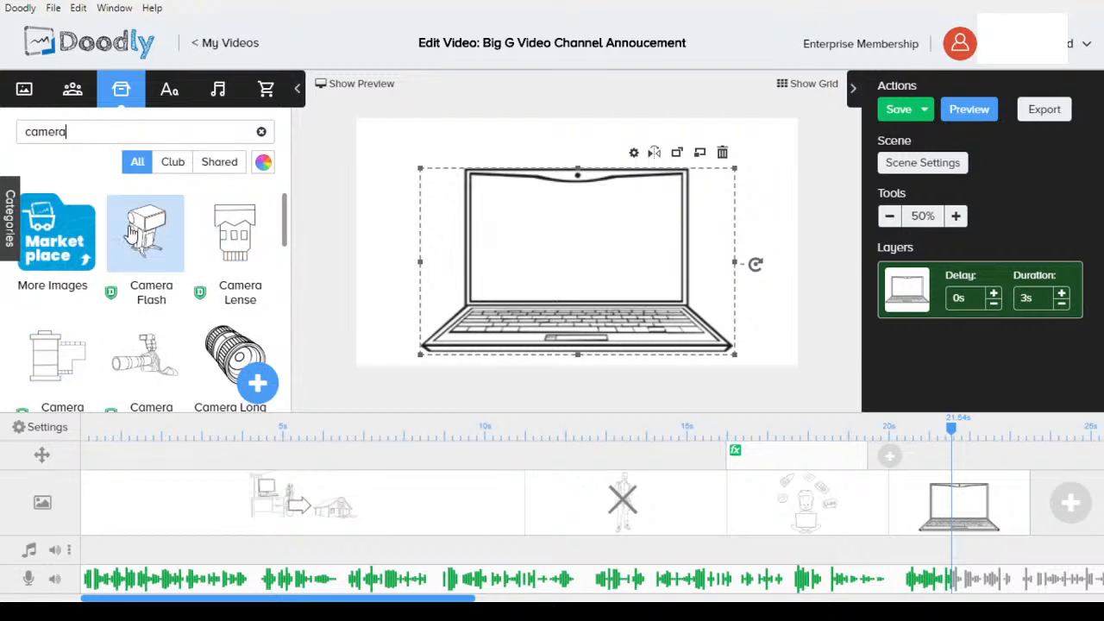
drag(470, 242, 521, 236)
click(506, 338)
Add the film camera with stand as an extra image on the right of the laptop's screen, shrinking it to fit inside
scroll(173, 268, down, 2)
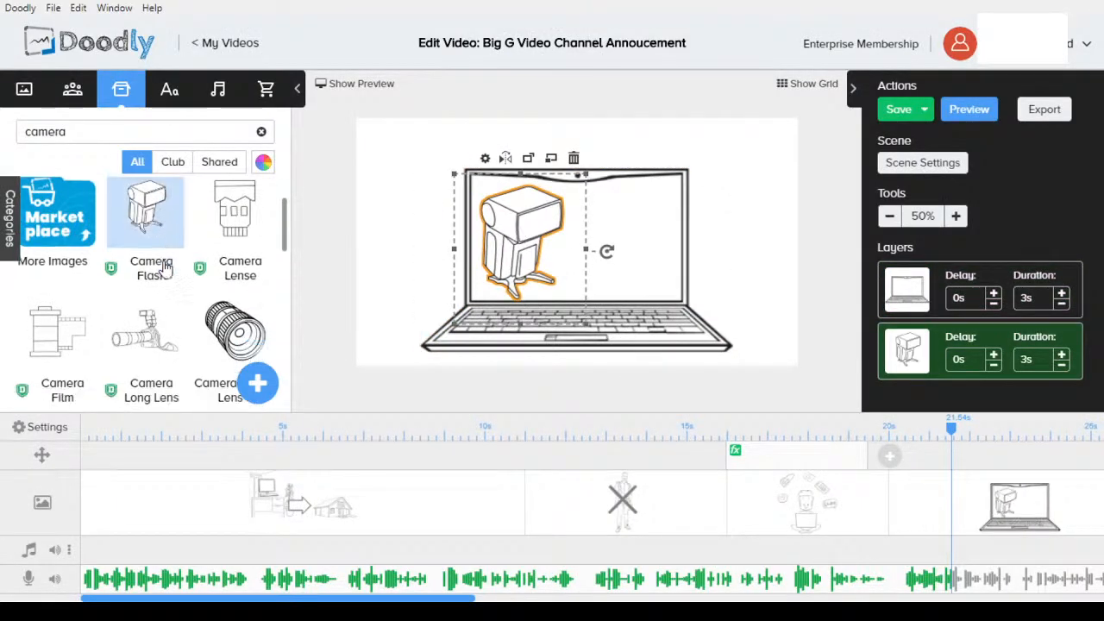
scroll(199, 273, down, 6)
scroll(222, 275, down, 2)
drag(140, 334, 642, 240)
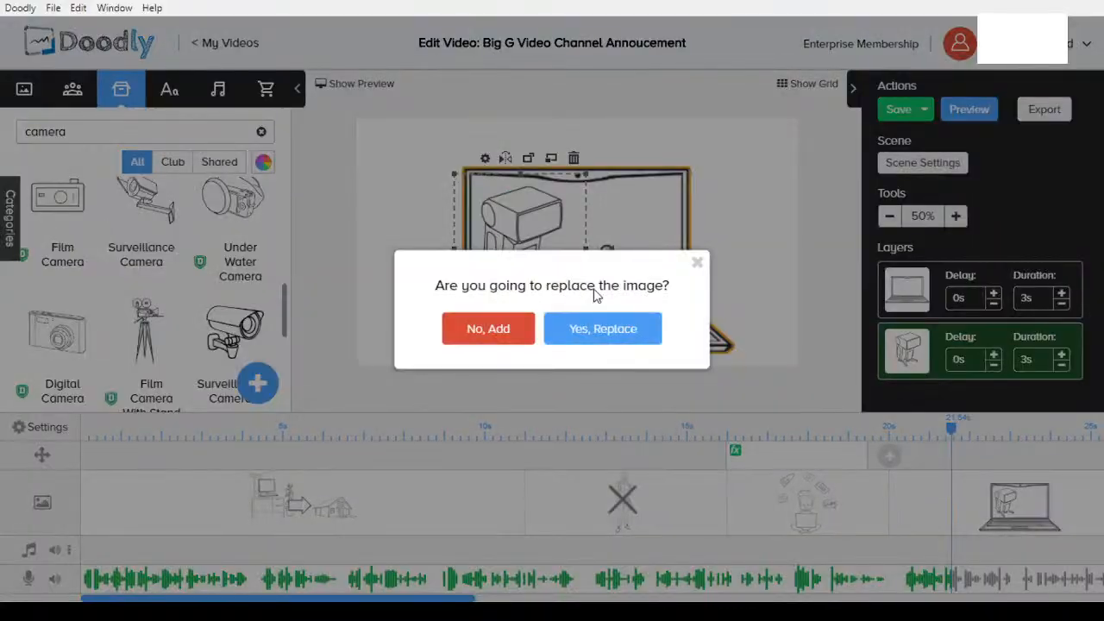
click(486, 331)
click(643, 231)
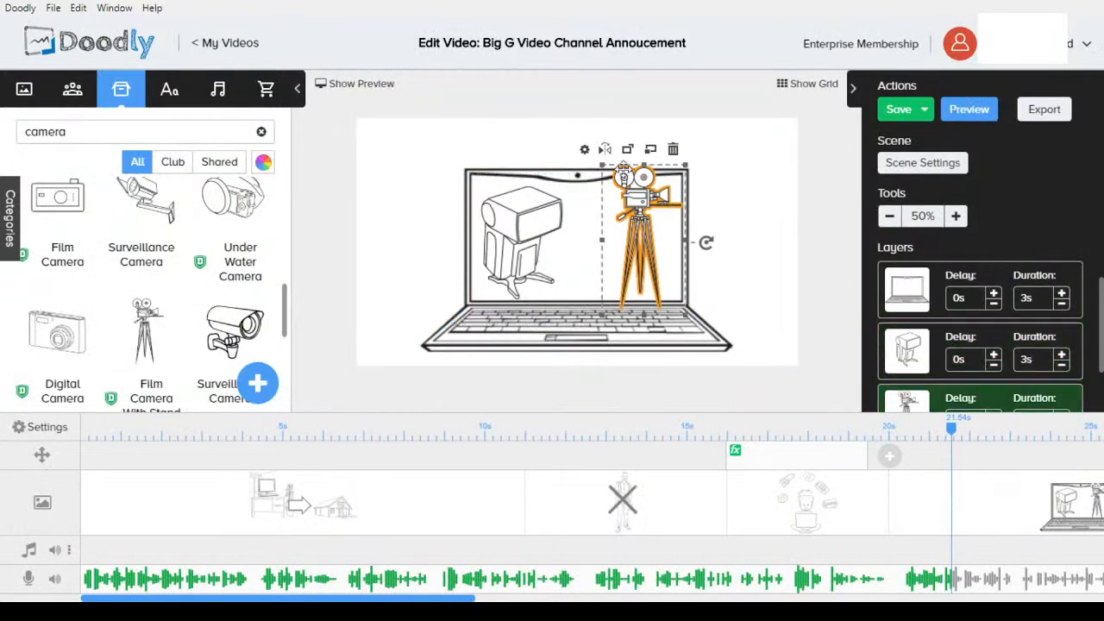
drag(610, 177, 617, 191)
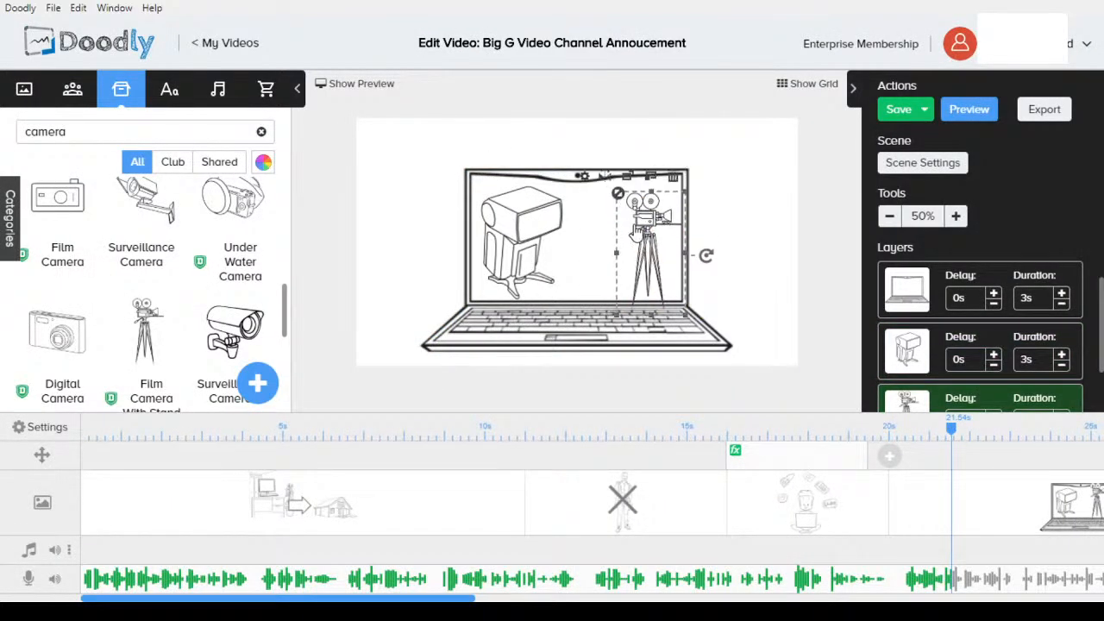
drag(644, 232, 639, 221)
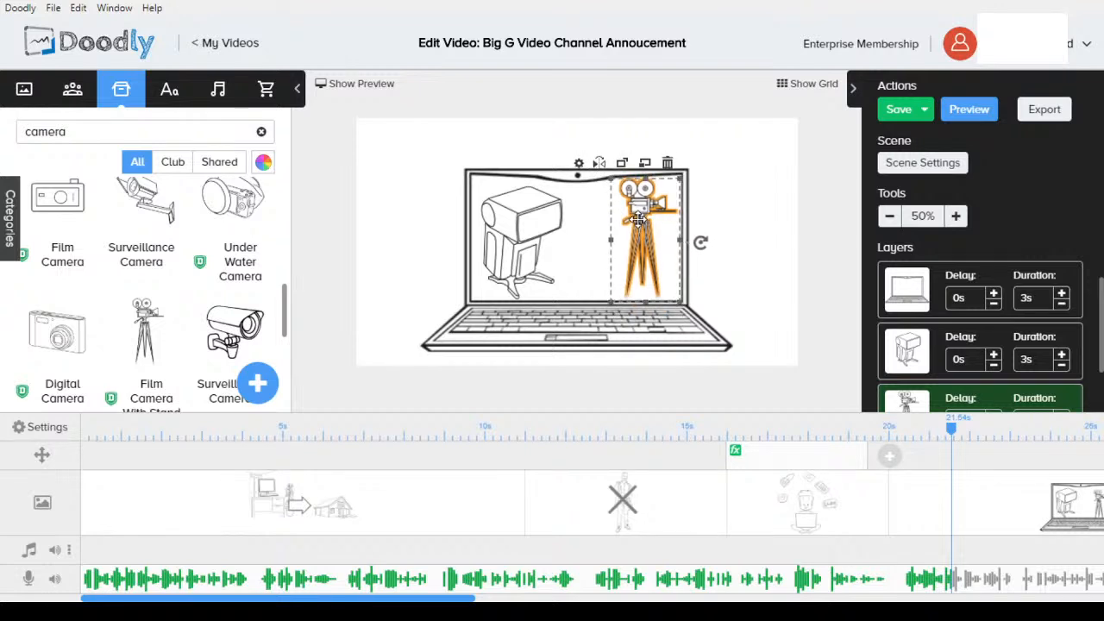
Search the props for "cross" and add the bold black X over the camera flash as an extra image
double_click(124, 141)
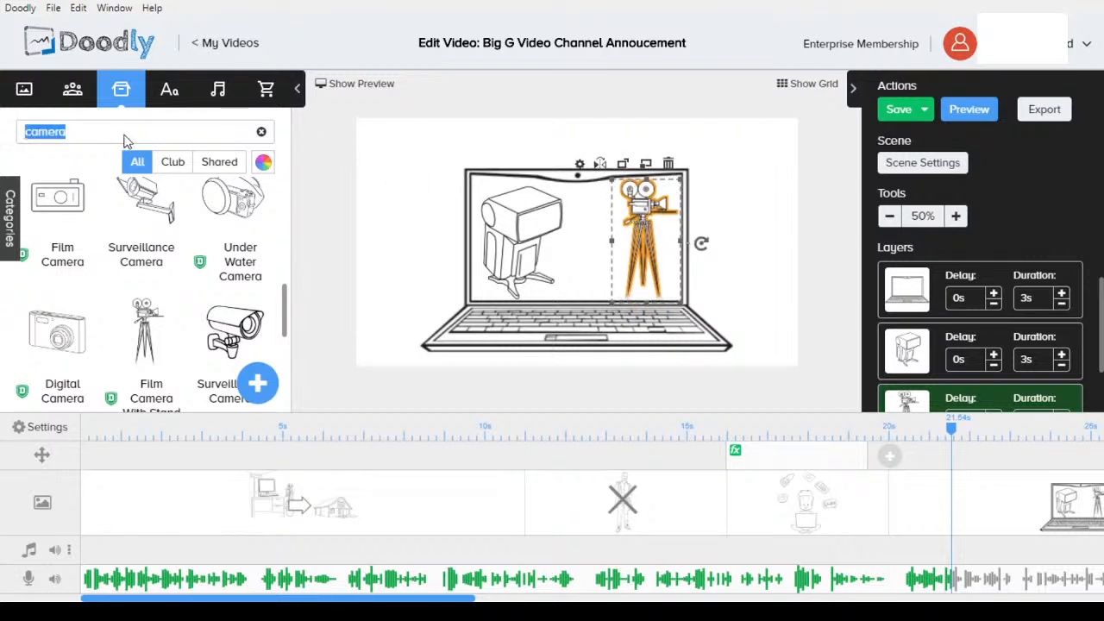
text(cross)
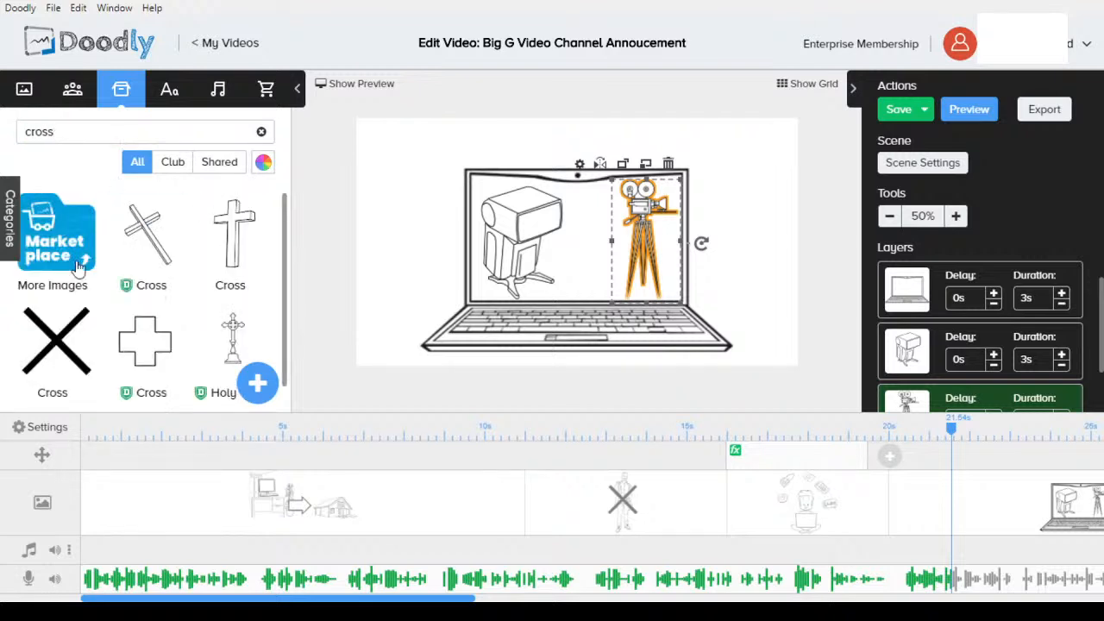
drag(55, 345, 517, 232)
click(512, 330)
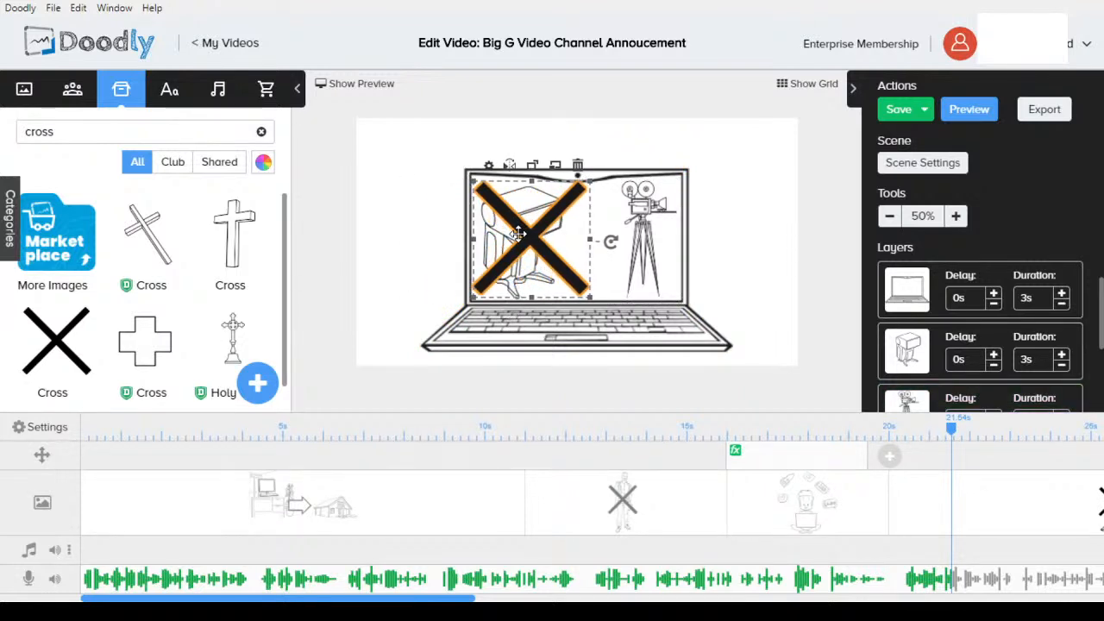
Set the draw durations of the laptop and the camera flash to 1.5 s each
click(1062, 312)
click(1061, 304)
click(1061, 305)
click(1061, 305)
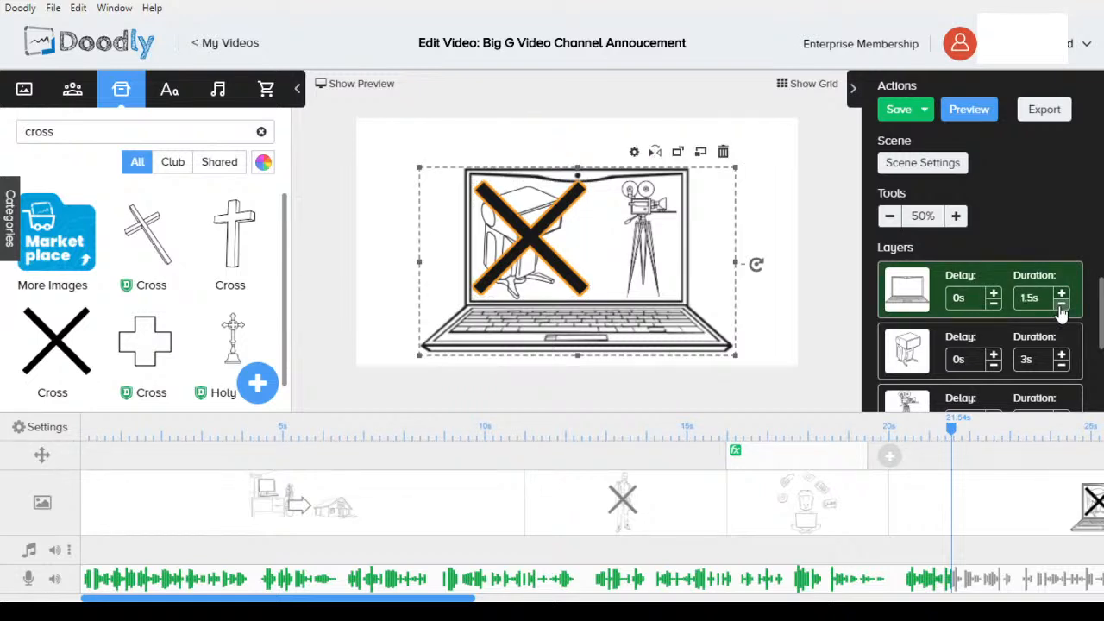
click(1064, 365)
click(1062, 365)
click(1062, 365)
click(1061, 365)
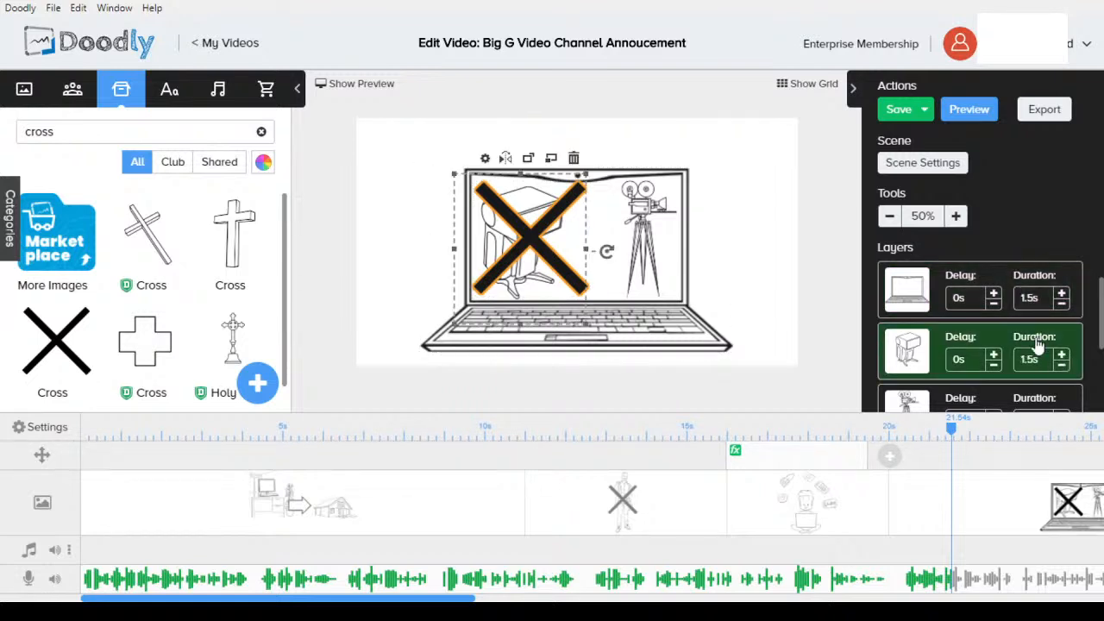
Set the film camera's and the cross's durations to 1.5 s and reorder the cross to draw before the film camera
scroll(1059, 360, down, 2)
click(1063, 331)
click(1062, 327)
click(1062, 328)
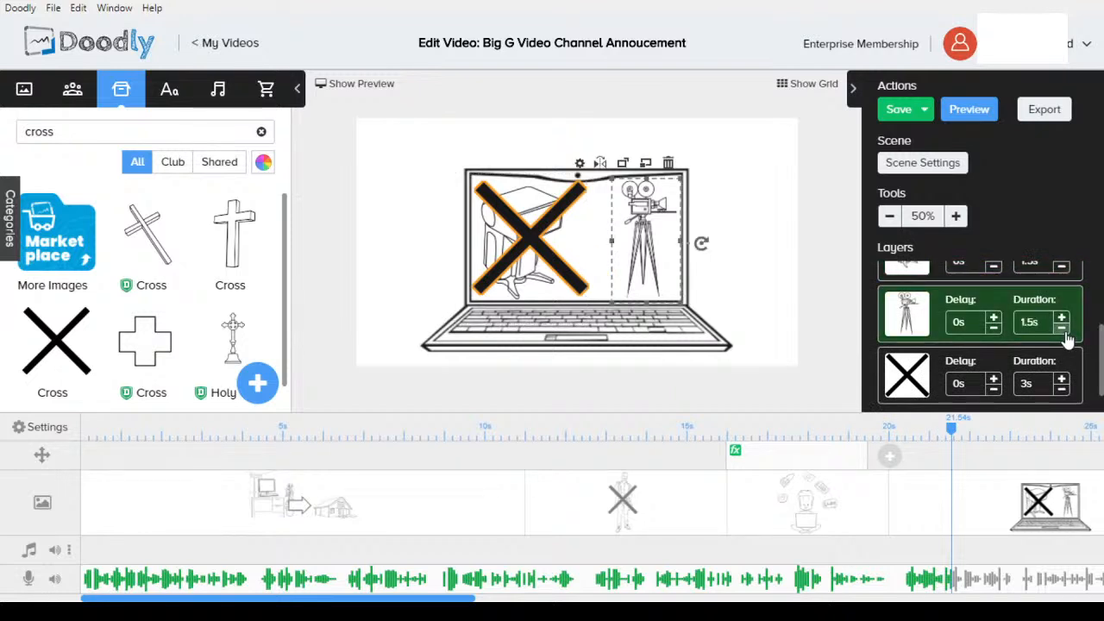
click(1062, 391)
click(1062, 390)
click(1062, 391)
drag(919, 373, 911, 315)
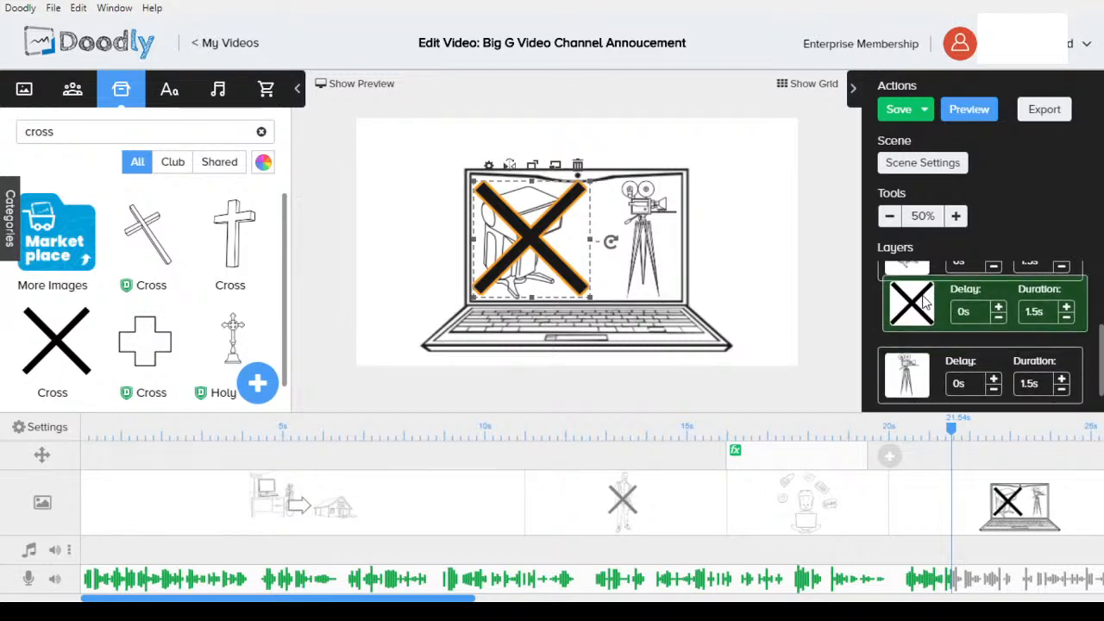
Add a new scene after the laptop scene, search the props for "micro", and place the corded Microphone in it
click(845, 432)
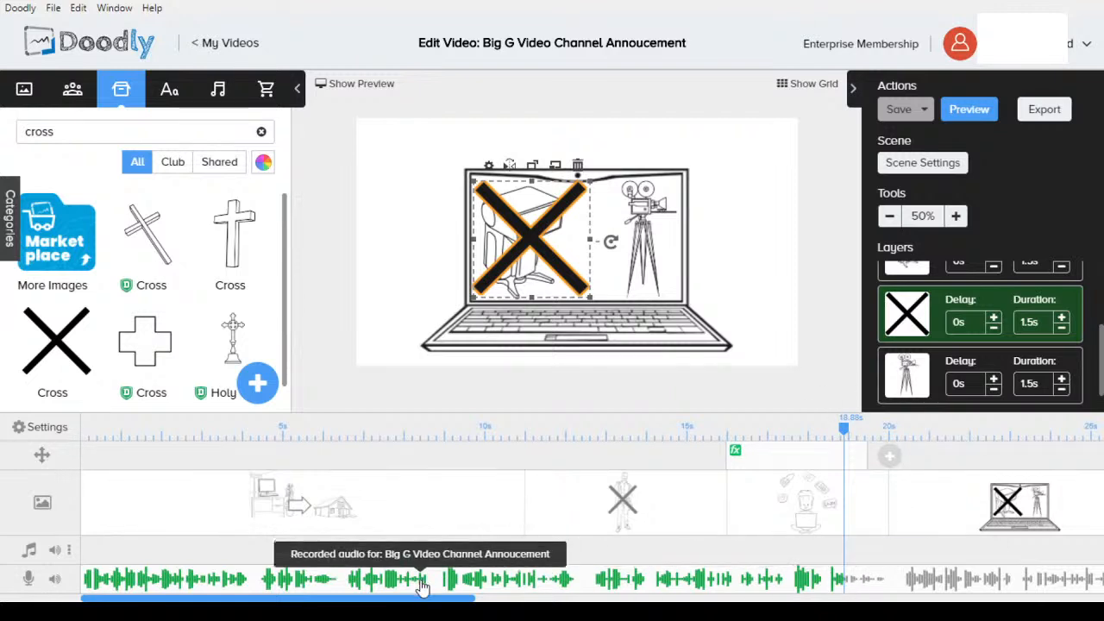
drag(427, 598, 731, 601)
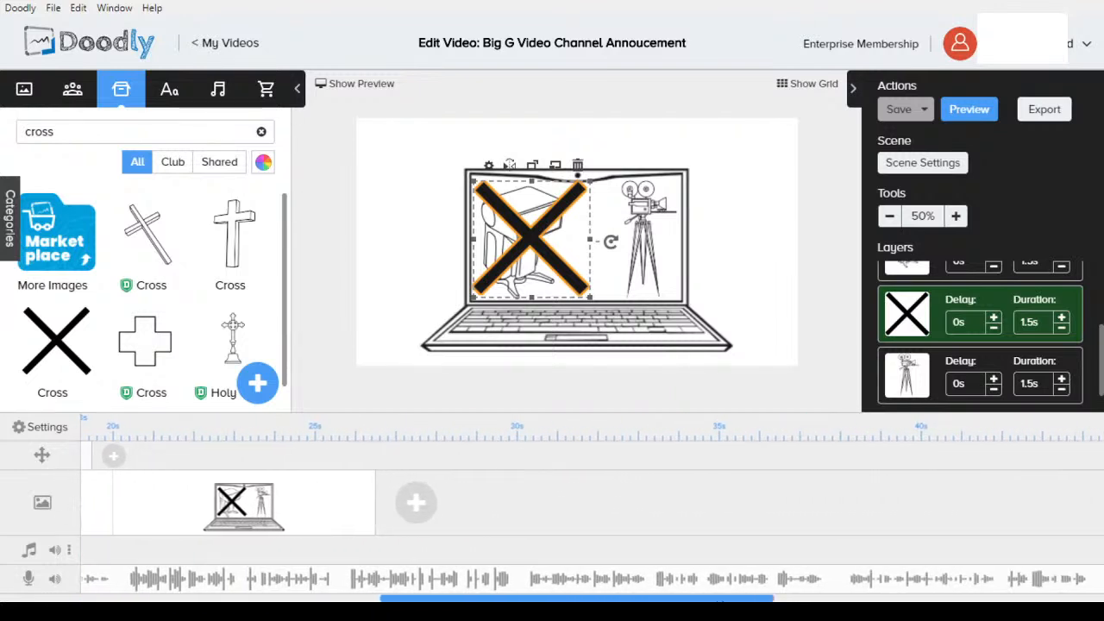
click(418, 505)
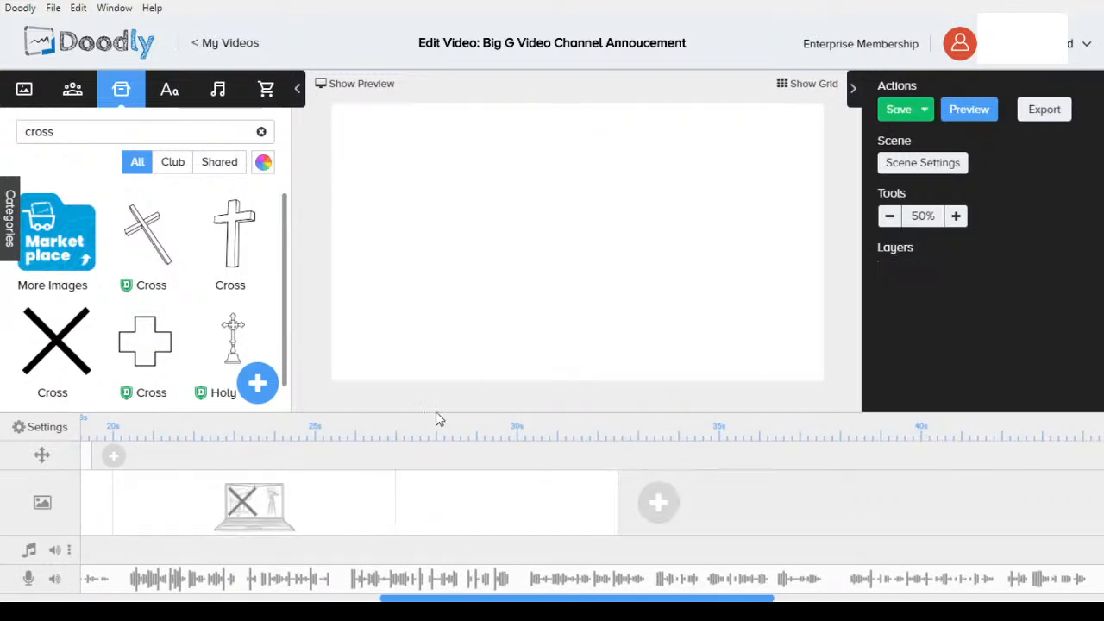
click(195, 130)
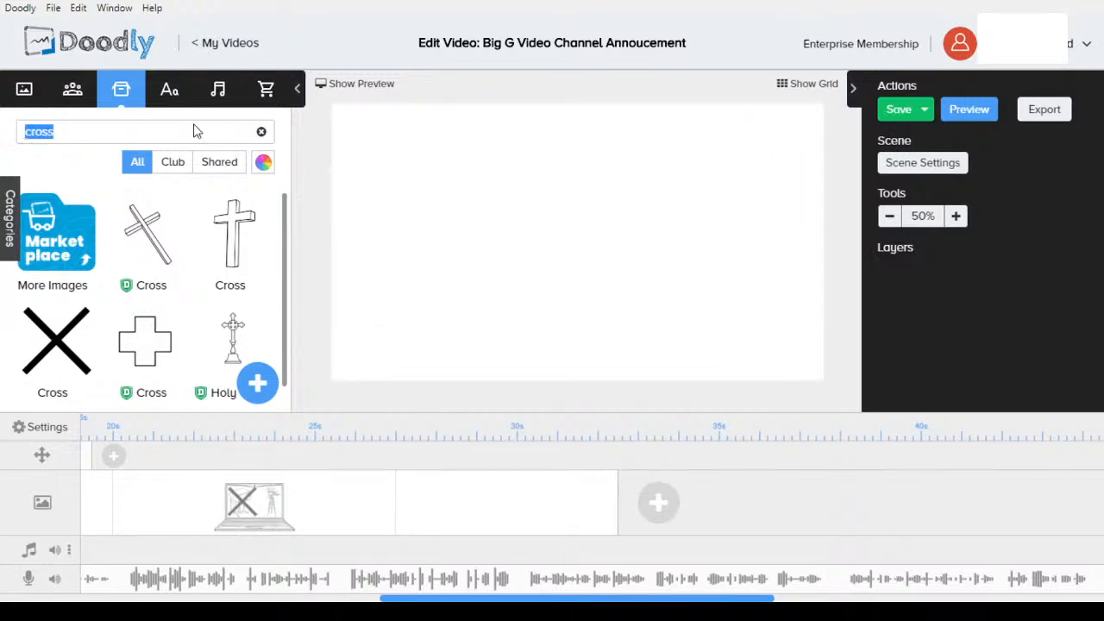
text(micro)
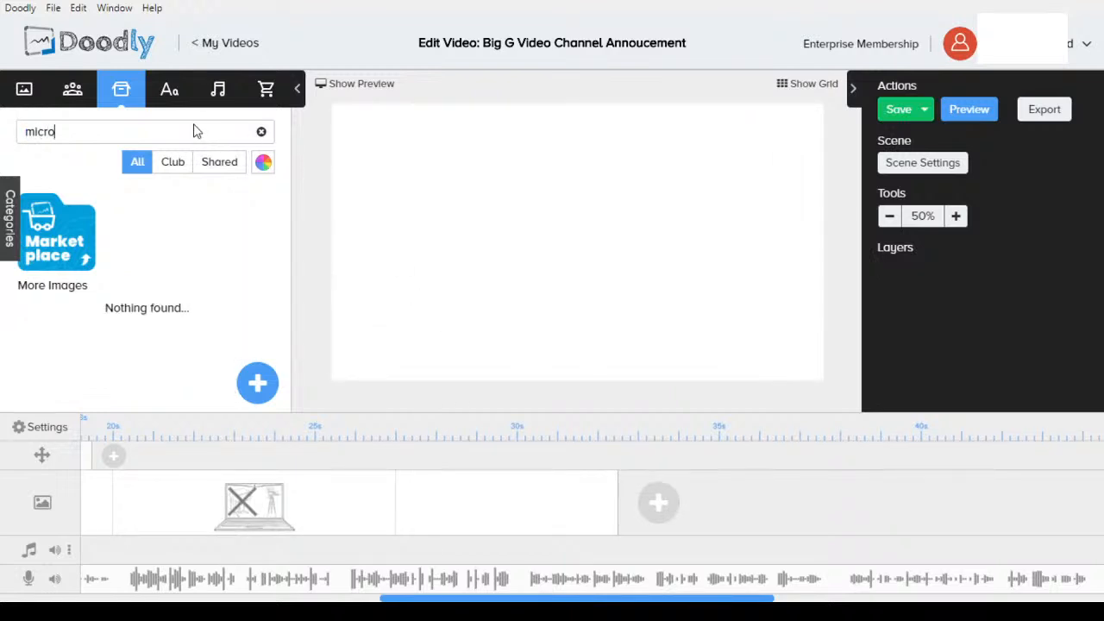
drag(147, 358, 603, 288)
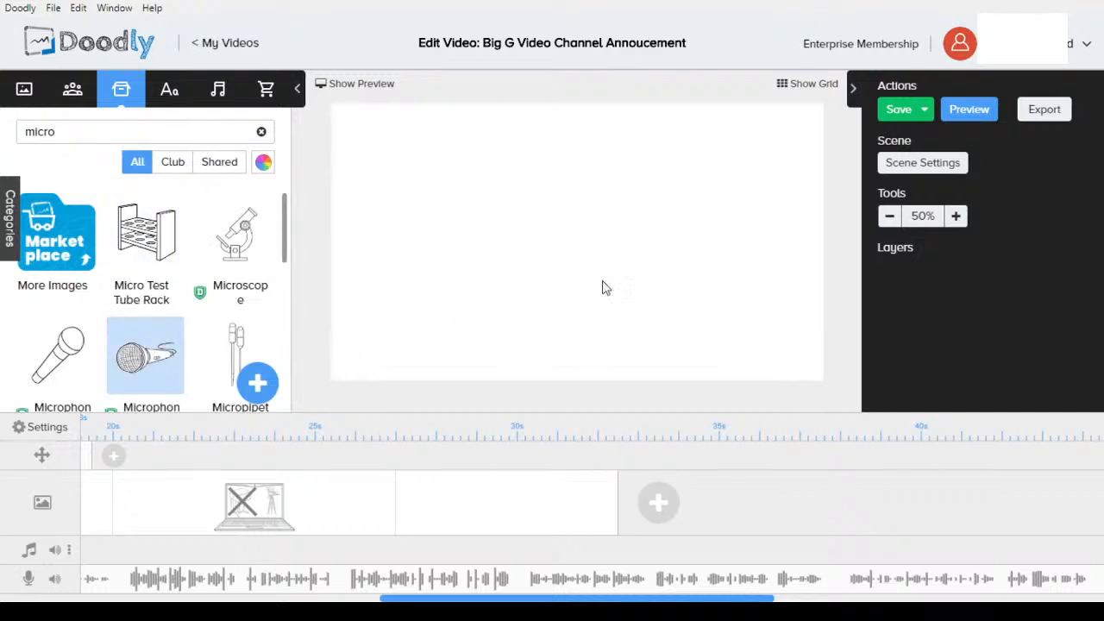
Search the props for "headphones" and "earphones"
click(168, 127)
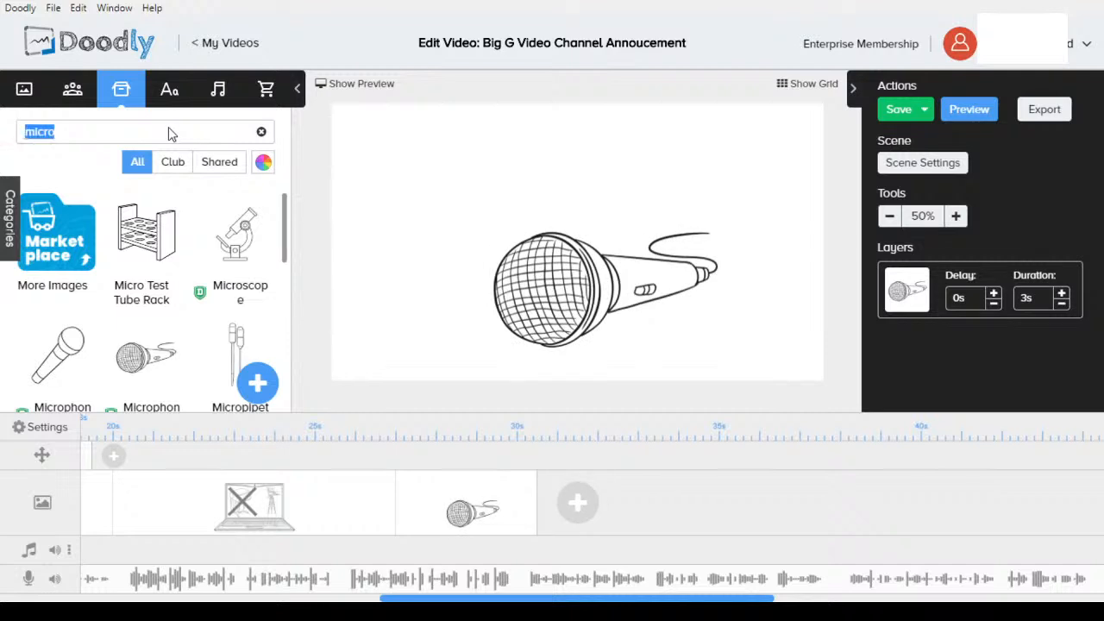
text(headphones)
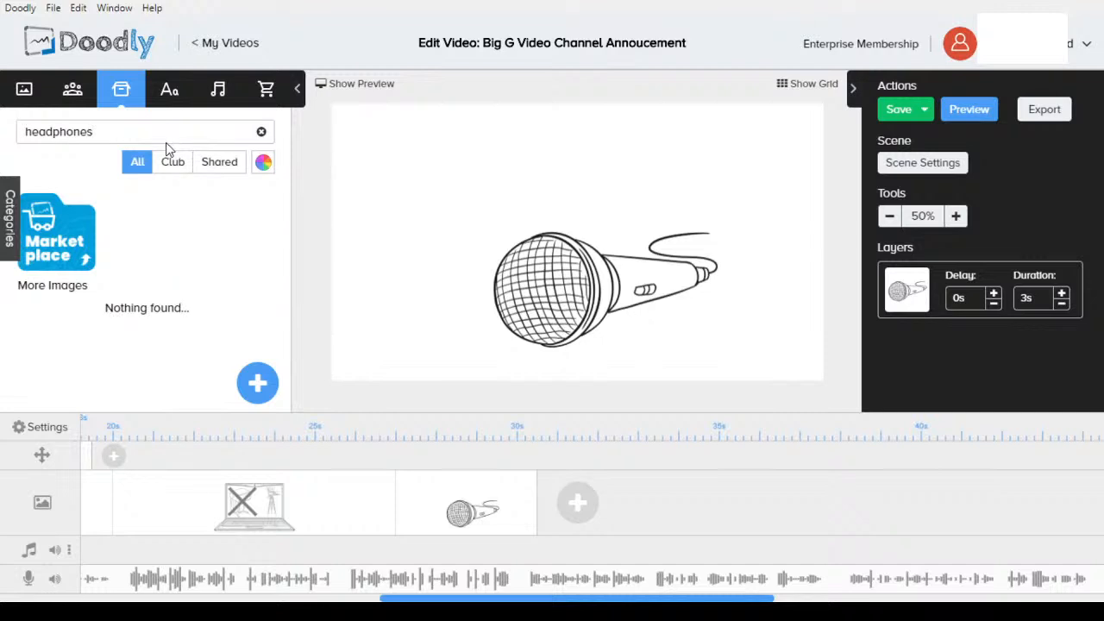
key(Delete)
key(Delete)
key(Delete)
key(Delete)
text(ear)
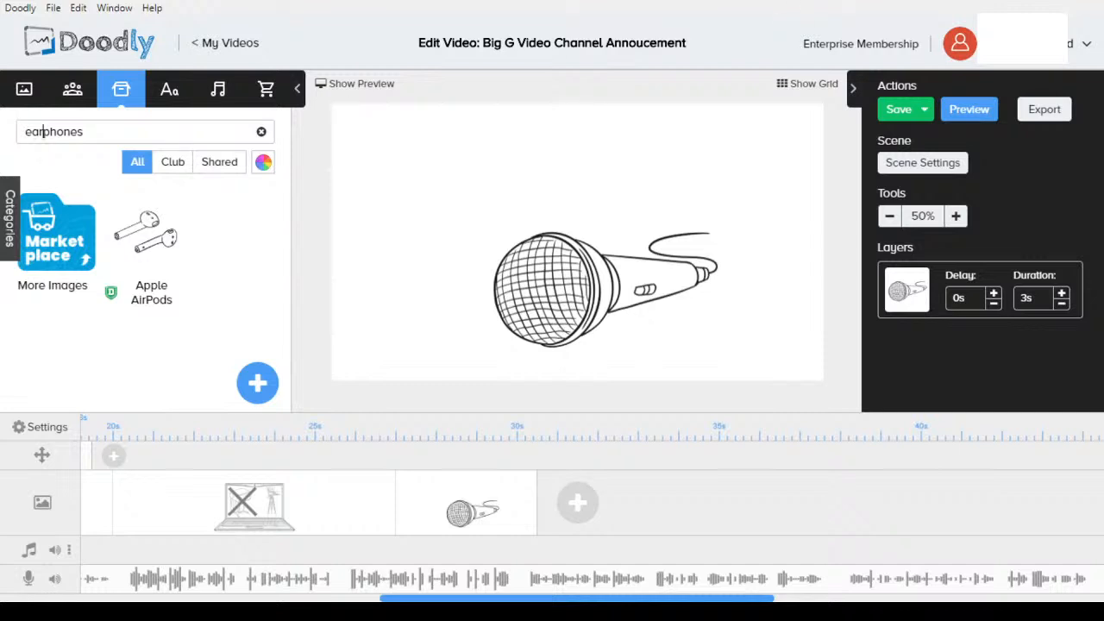
Preview the video through the laptop and microphone scenes, then close the preview
click(986, 112)
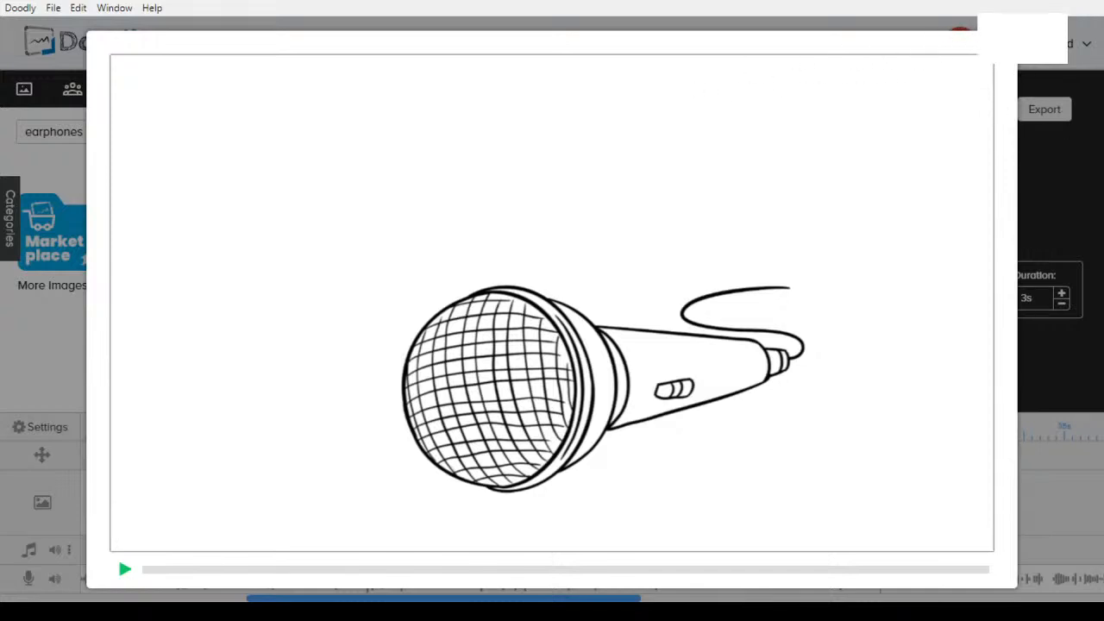
key(Escape)
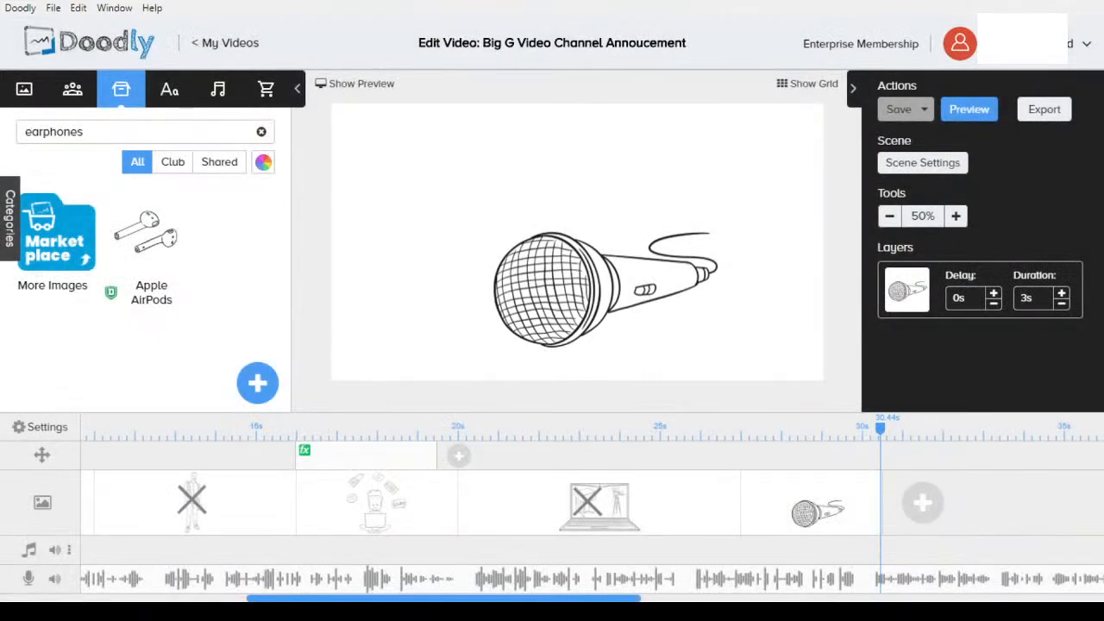